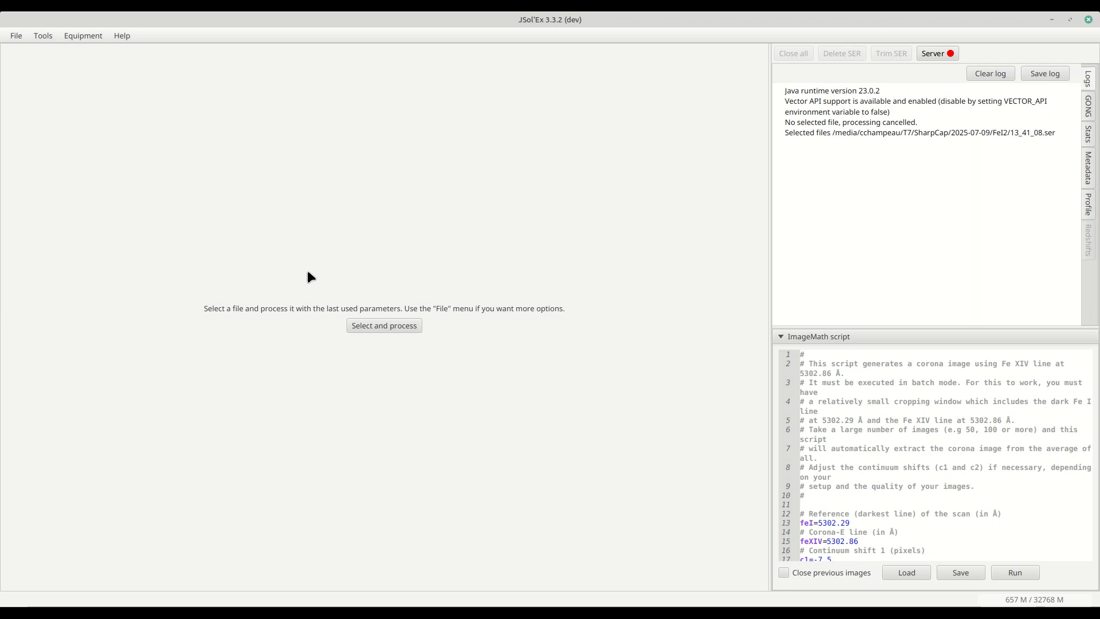
- Start batch mode and select all SER files in the Fe2 folder for processing
click(17, 39)
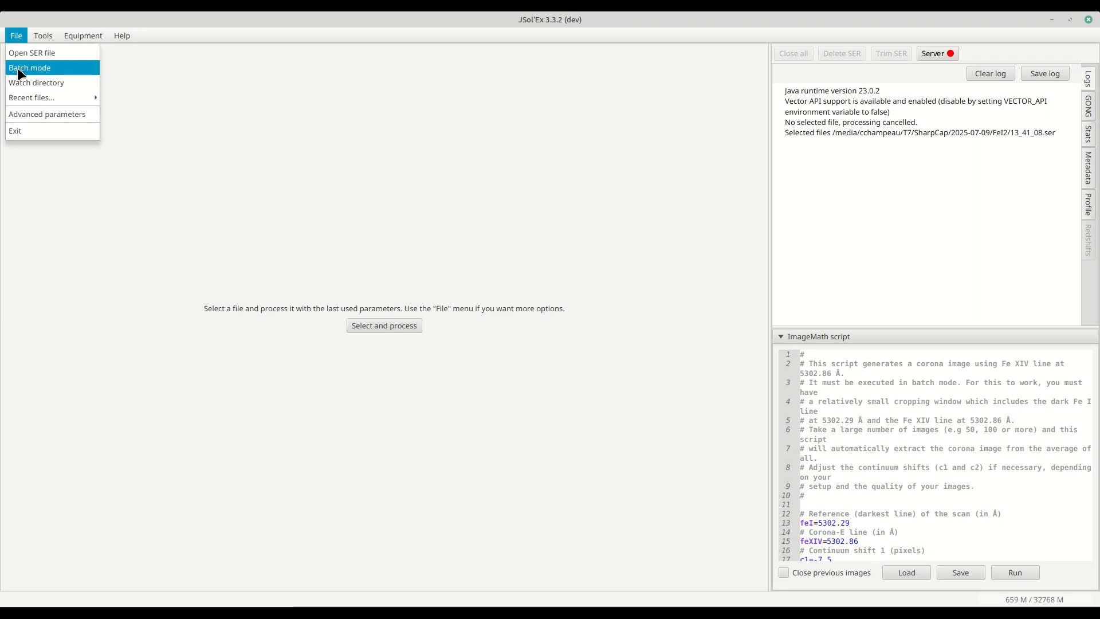
click(21, 70)
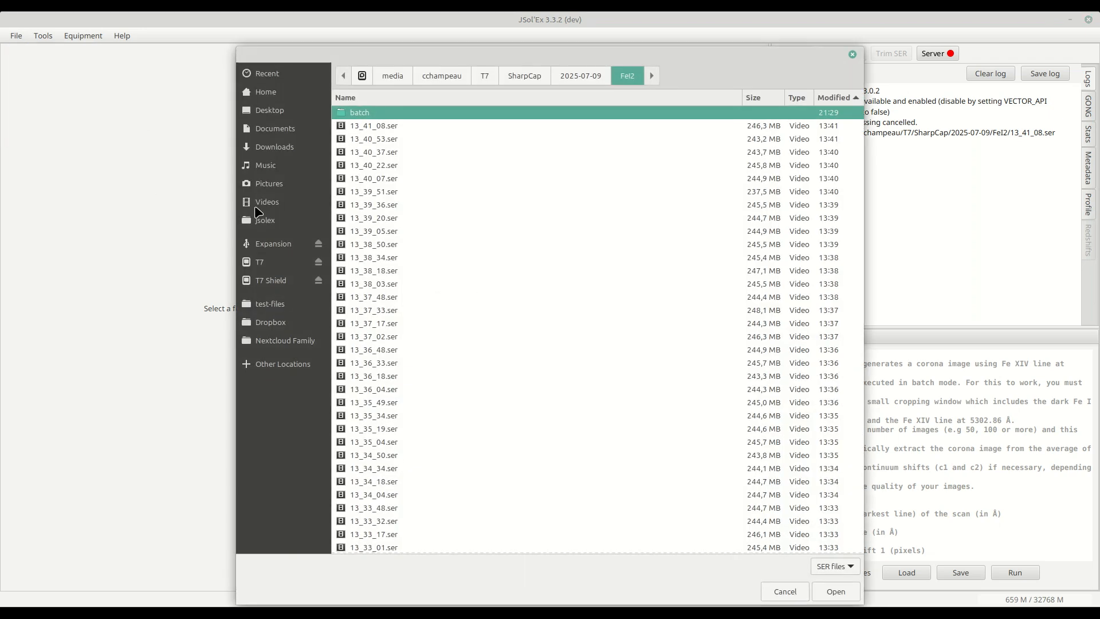
key(ctrl+a)
ctrl+click(372, 114)
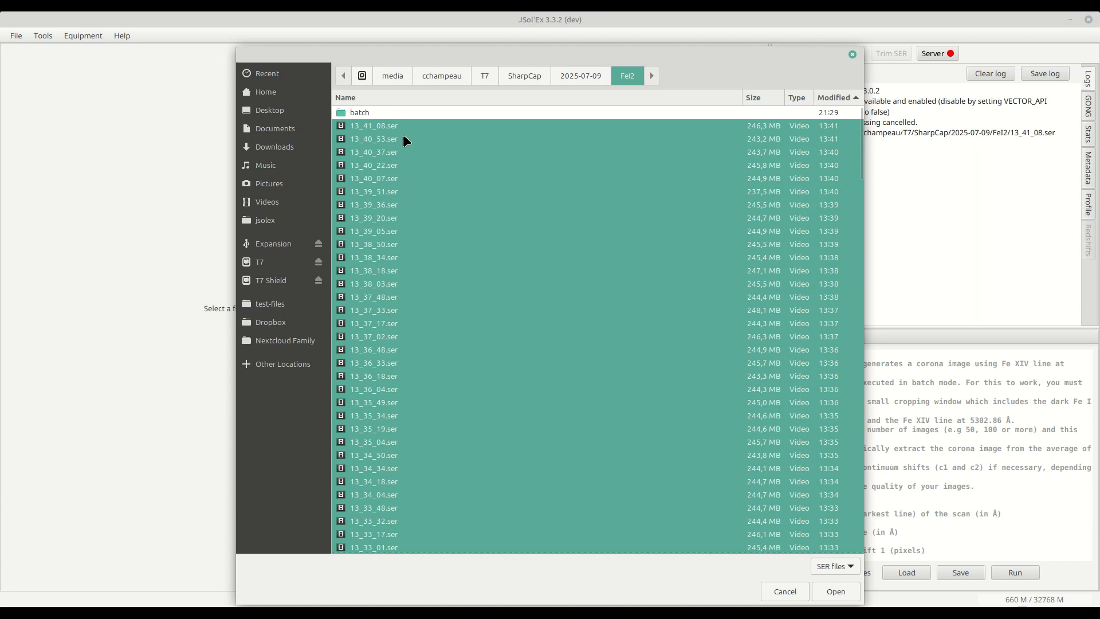
scroll(417, 239, down, 20)
scroll(421, 241, up, 5)
scroll(535, 371, up, 5)
scroll(539, 378, up, 15)
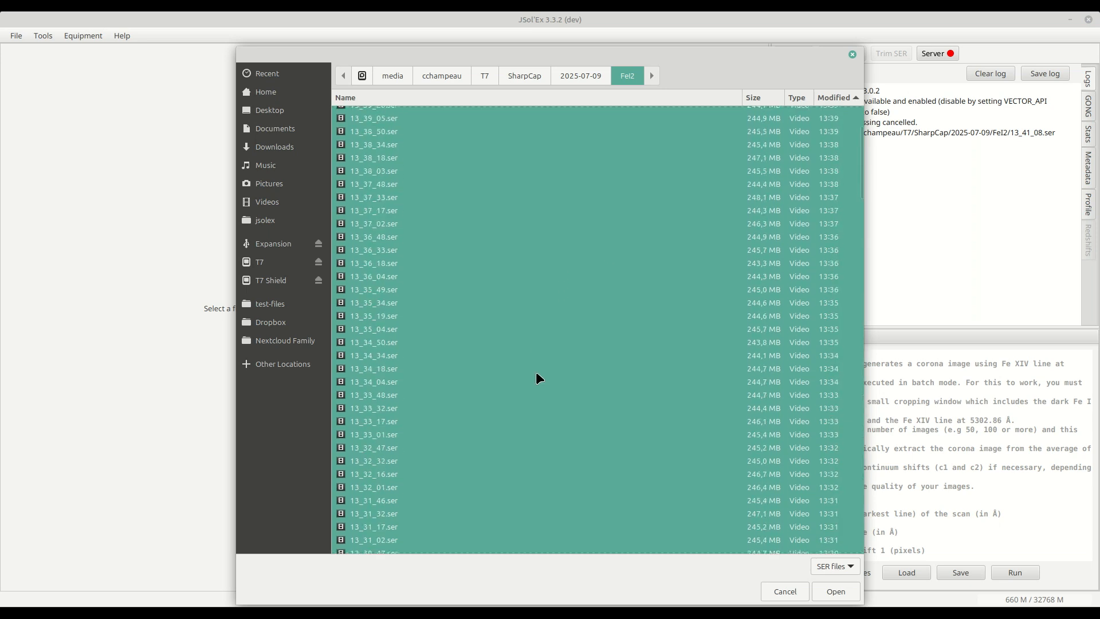
scroll(544, 376, up, 2)
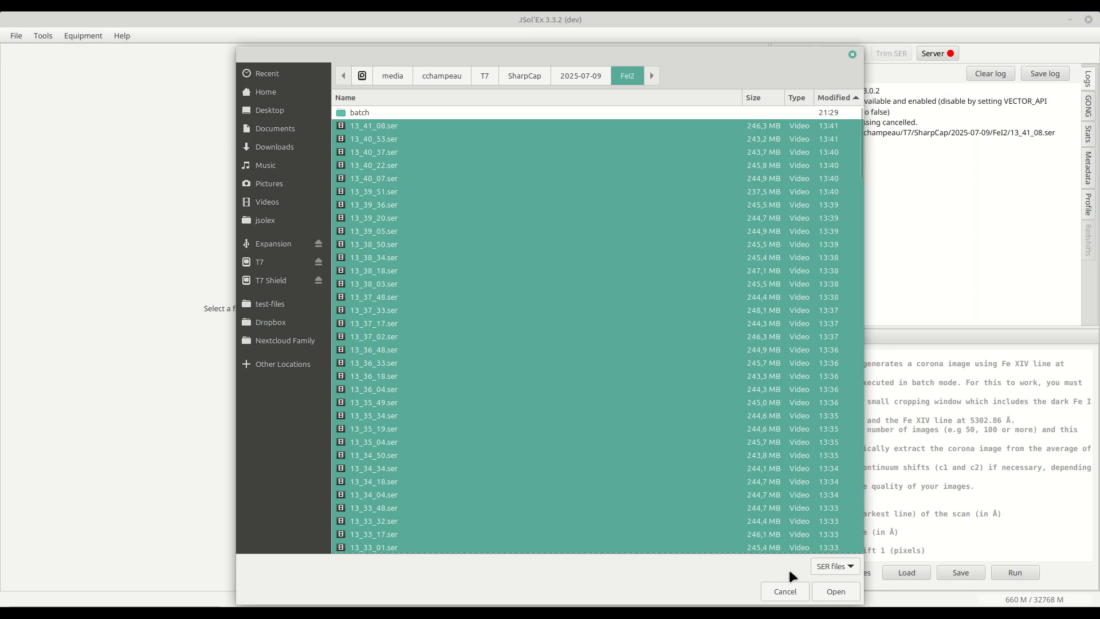
click(833, 591)
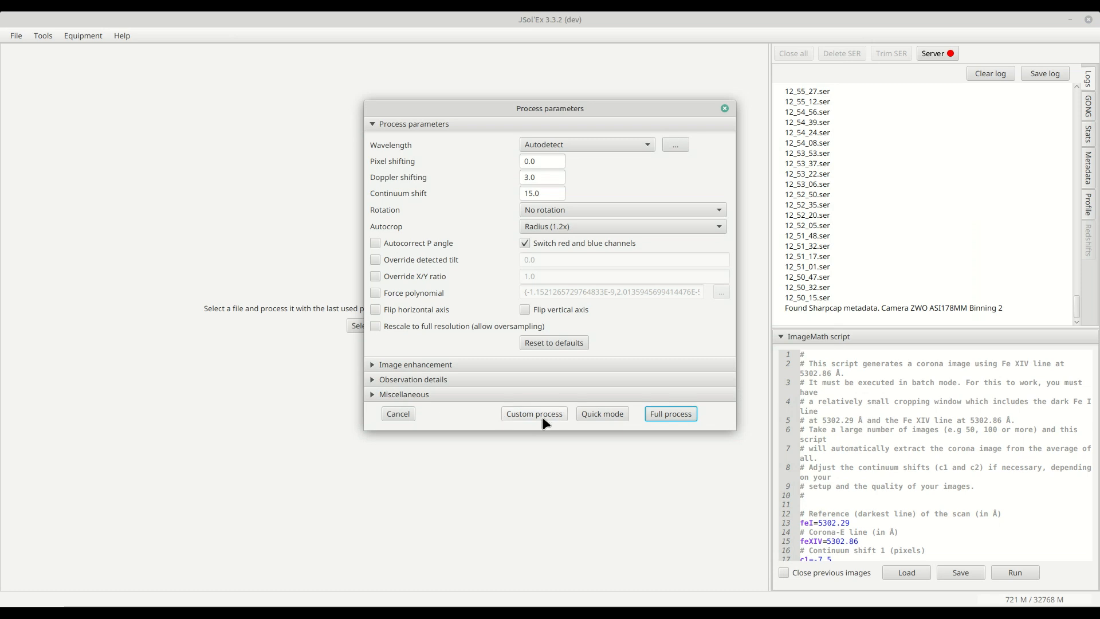
- Choose custom processing in ImageMath mode with the coronaE2.math script, review the script, and launch the batch
click(527, 415)
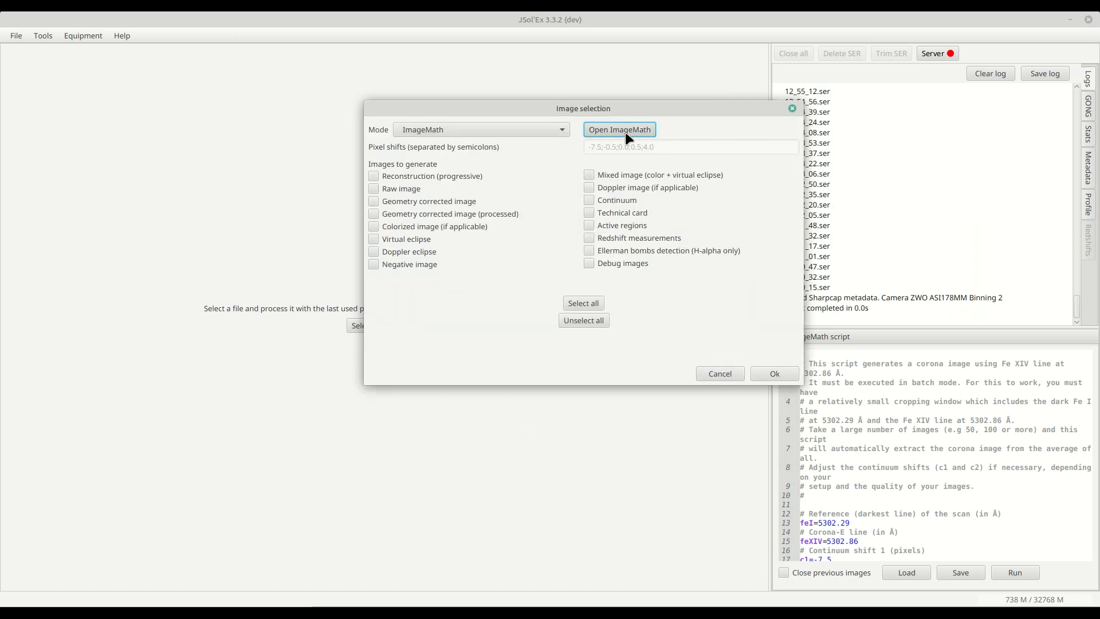
click(624, 132)
scroll(536, 229, down, 5)
scroll(537, 230, down, 5)
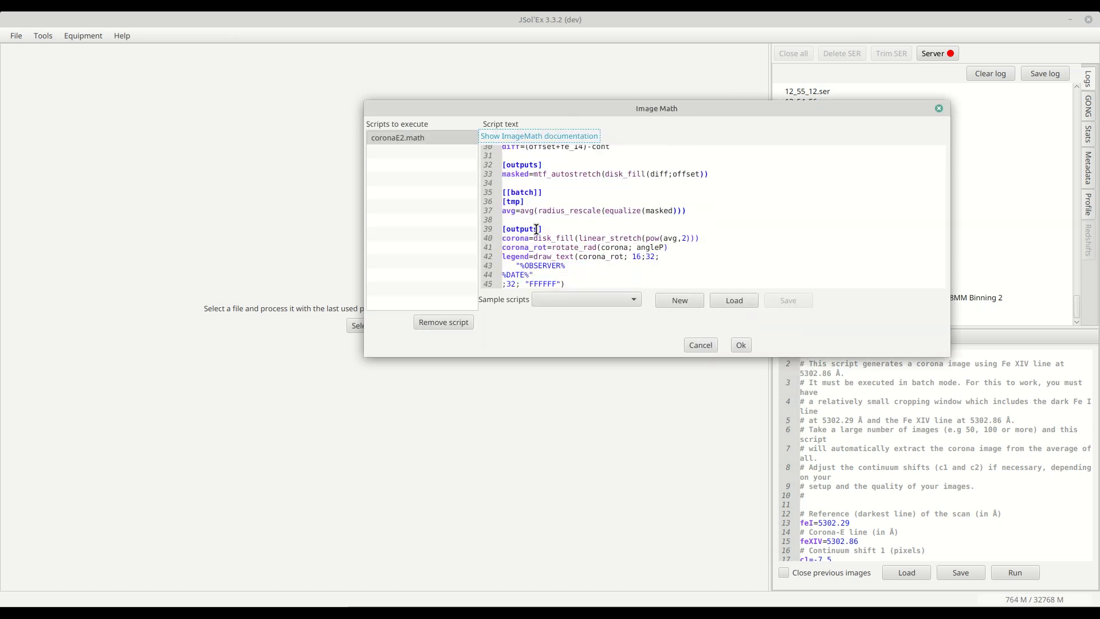
scroll(558, 278, up, 3)
click(562, 302)
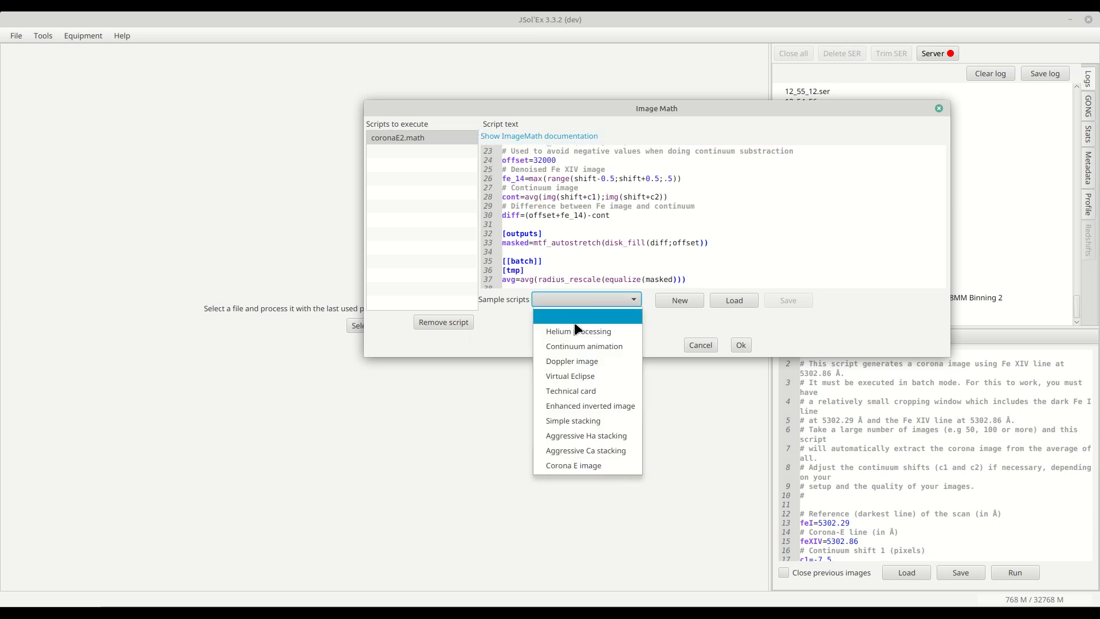
click(619, 221)
scroll(550, 232, up, 3)
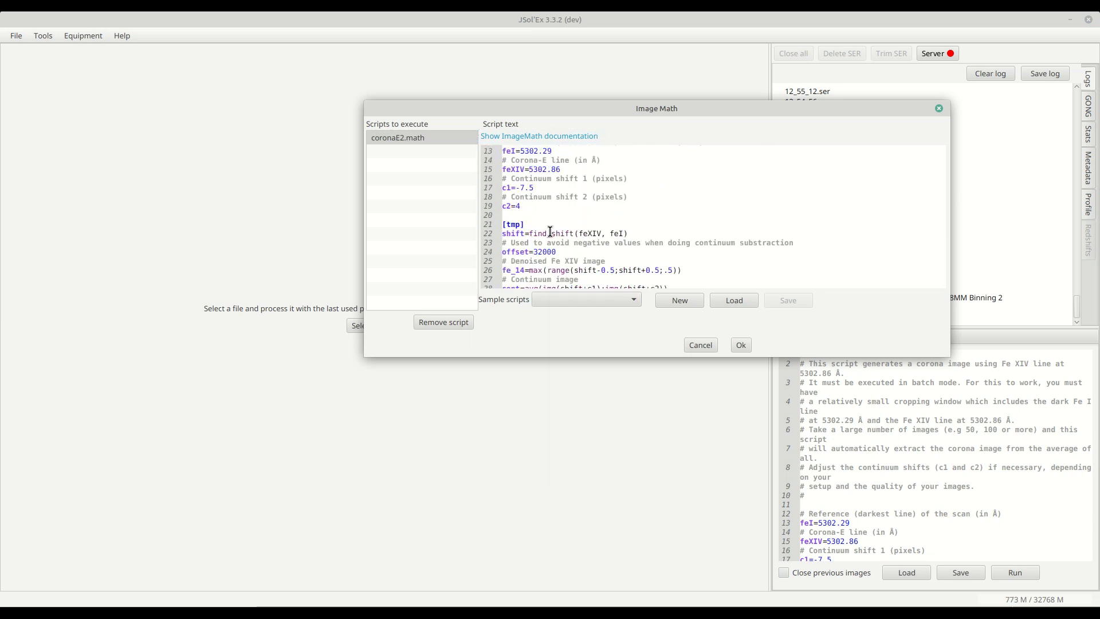
scroll(549, 223, down, 2)
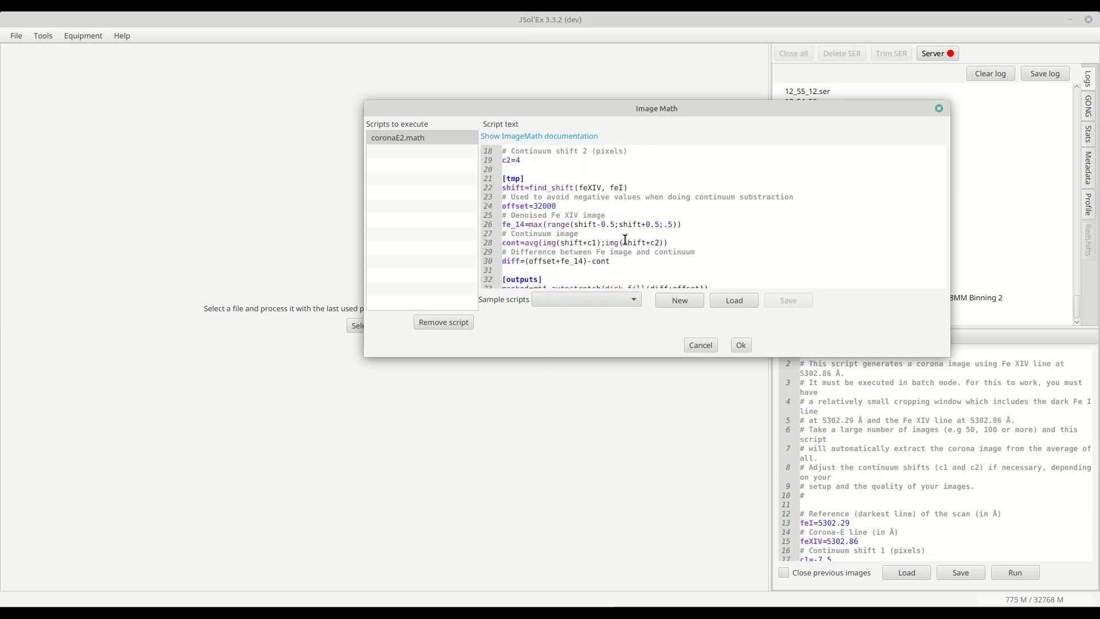
scroll(579, 248, up, 5)
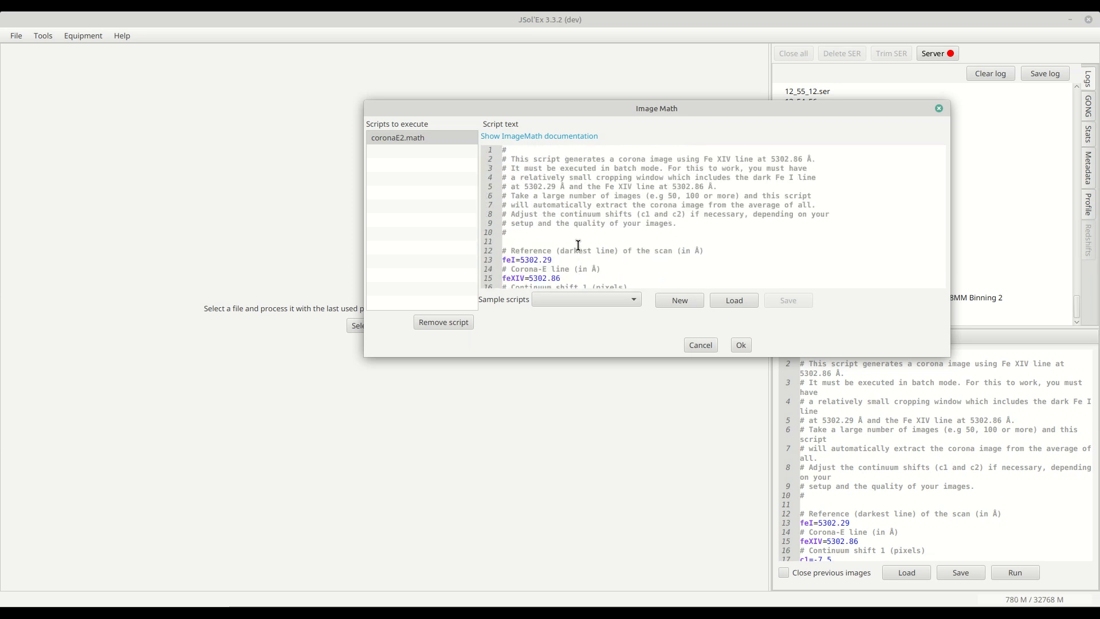
scroll(578, 245, down, 1)
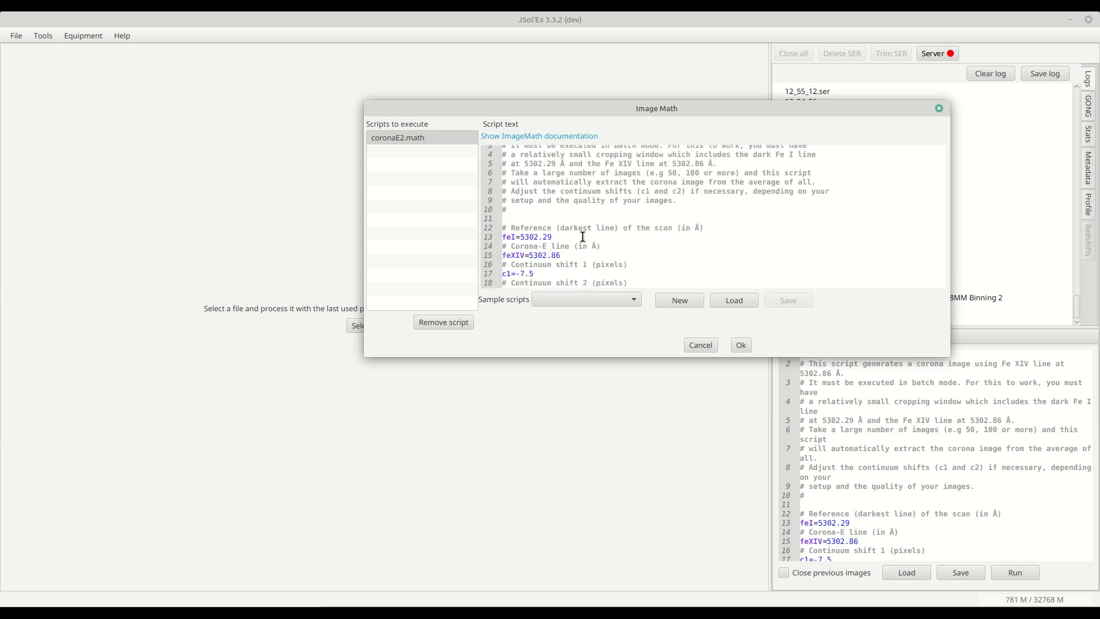
click(746, 348)
click(780, 375)
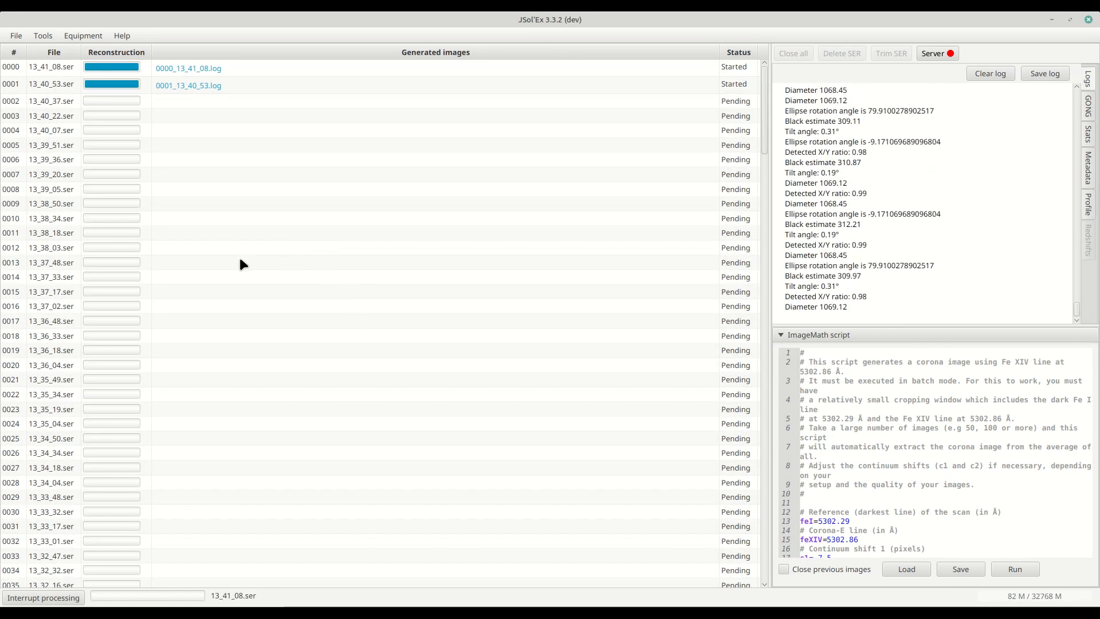
- Open the frame debugger on 13_40_53.ser, browse individual frames around frame 370, and close it
click(46, 36)
click(52, 48)
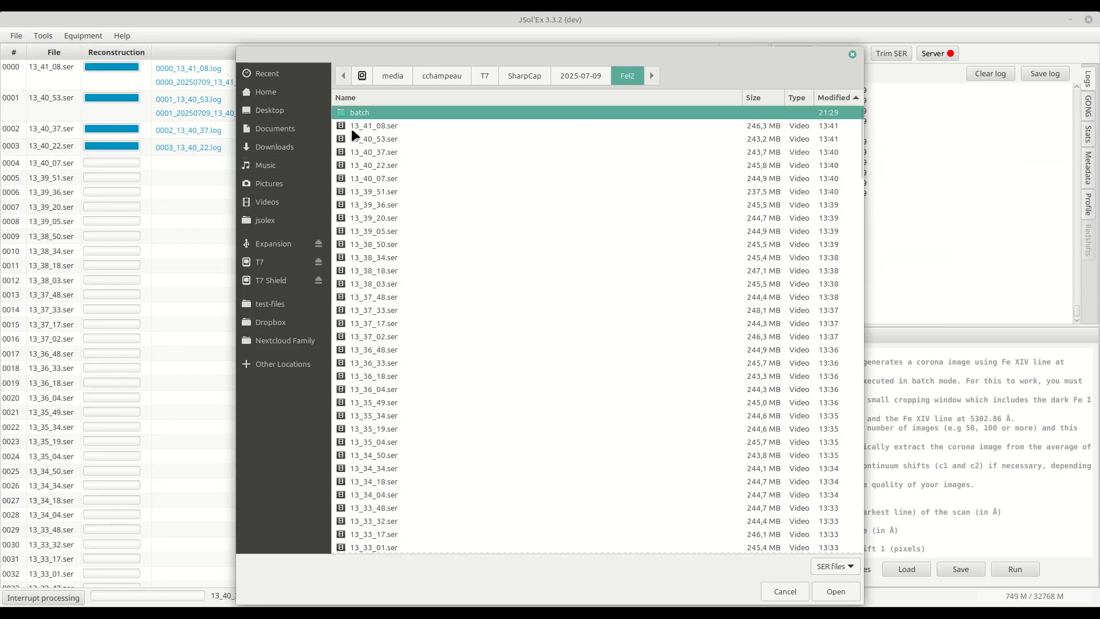
click(362, 140)
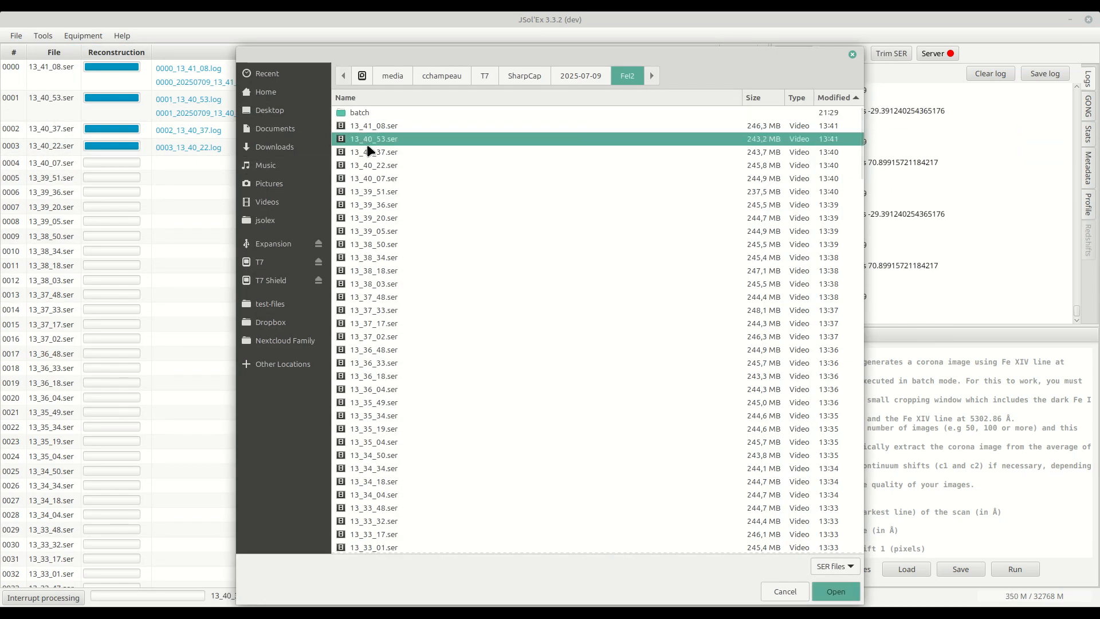
double_click(367, 143)
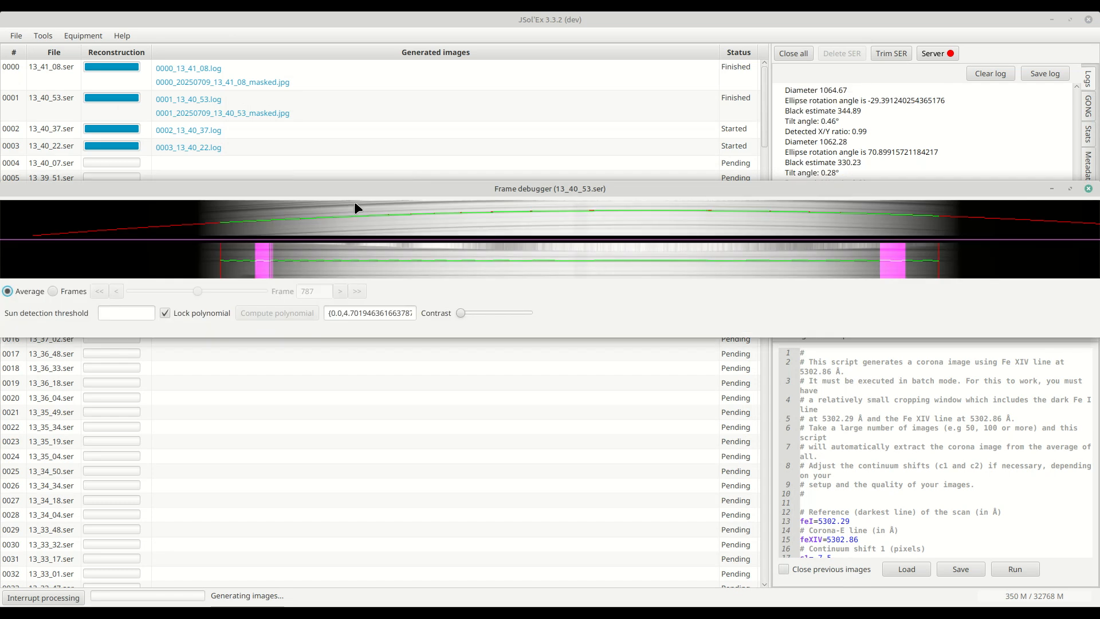
click(69, 291)
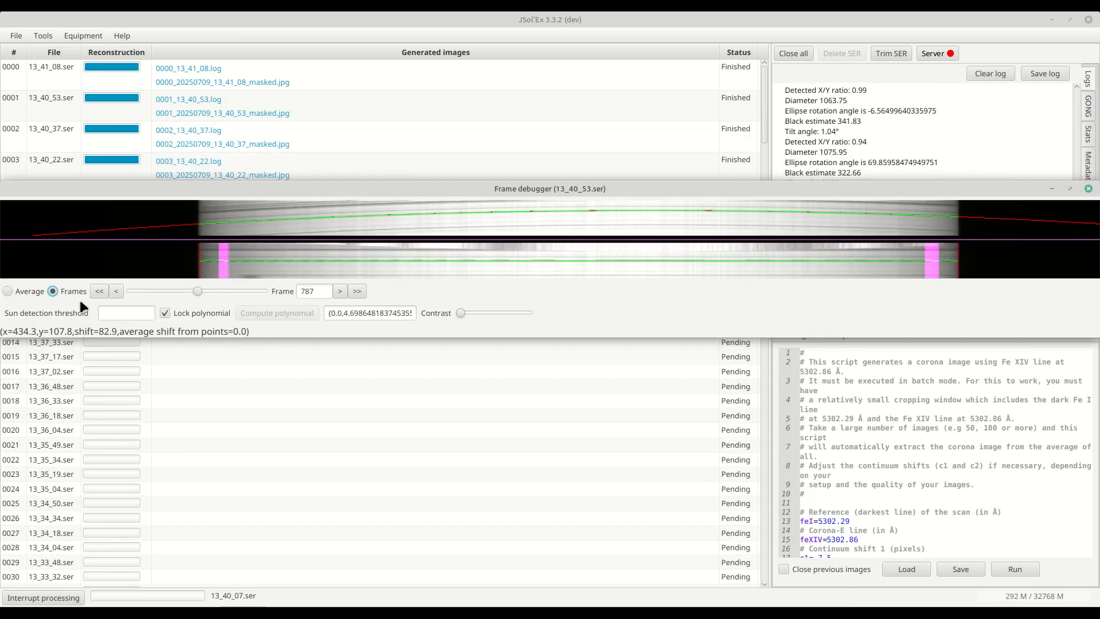
drag(198, 291, 160, 289)
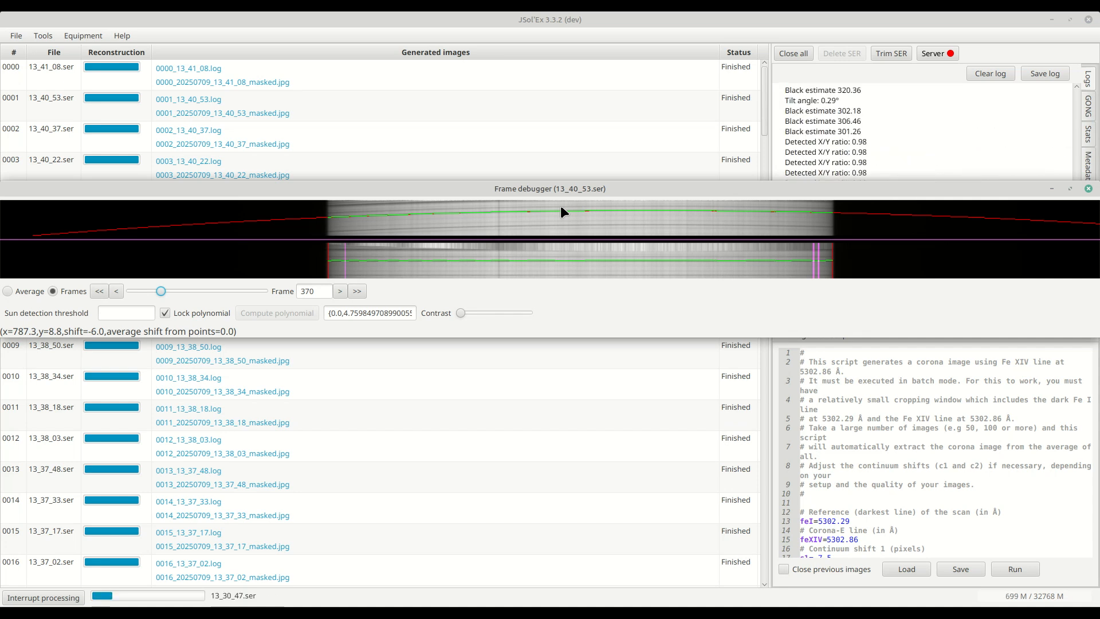
click(1088, 190)
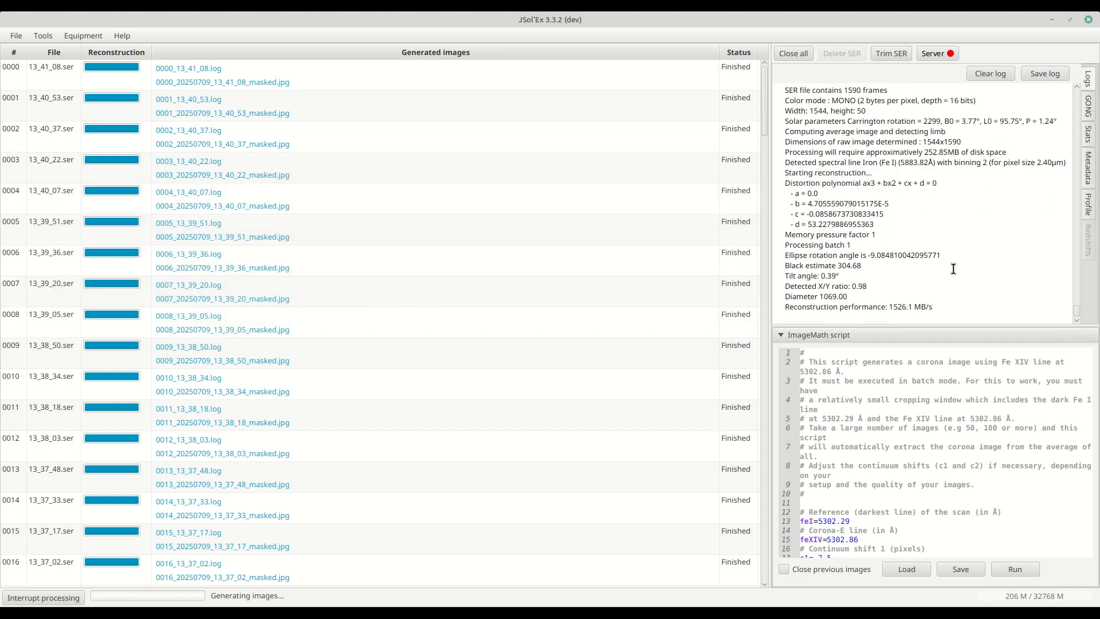
- Examine the reference Fe I wavelength in the ImageMath script
scroll(859, 381, down, 2)
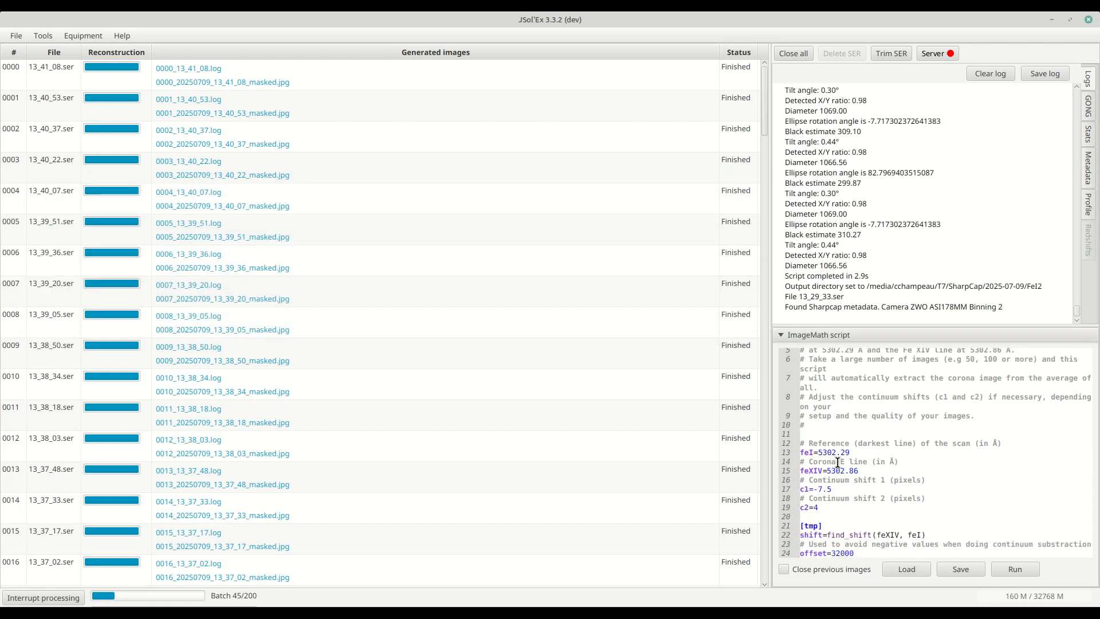
scroll(848, 441, down, 3)
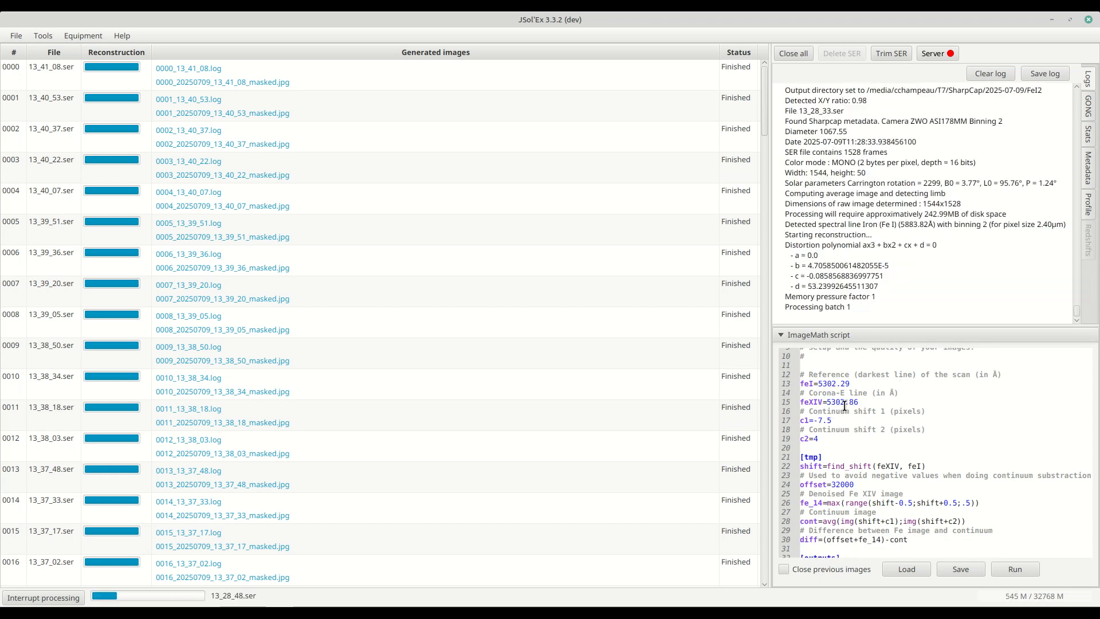
double_click(825, 382)
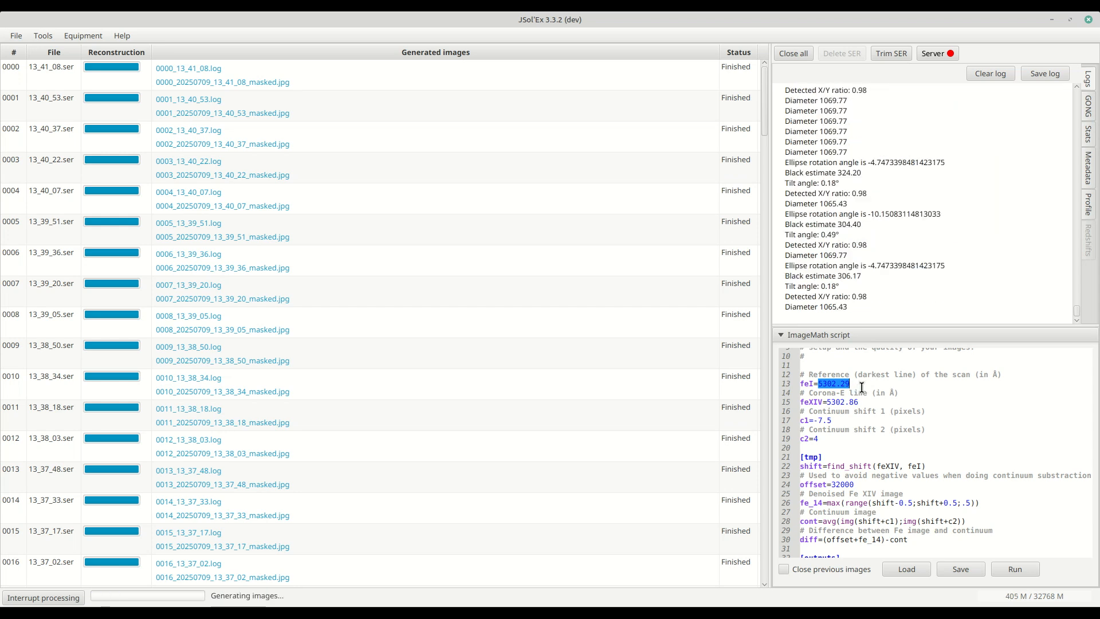
- Open the process parameters for a recent file, inspect the observation details and pixel size, and close the dialog
click(12, 36)
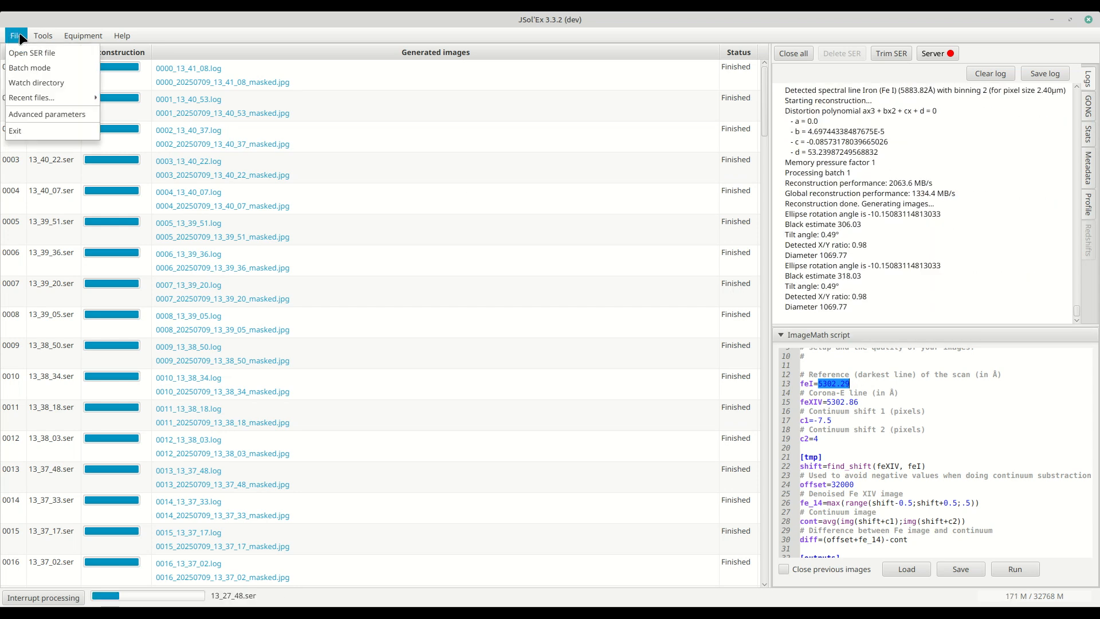
mouse_move(34, 96)
click(167, 101)
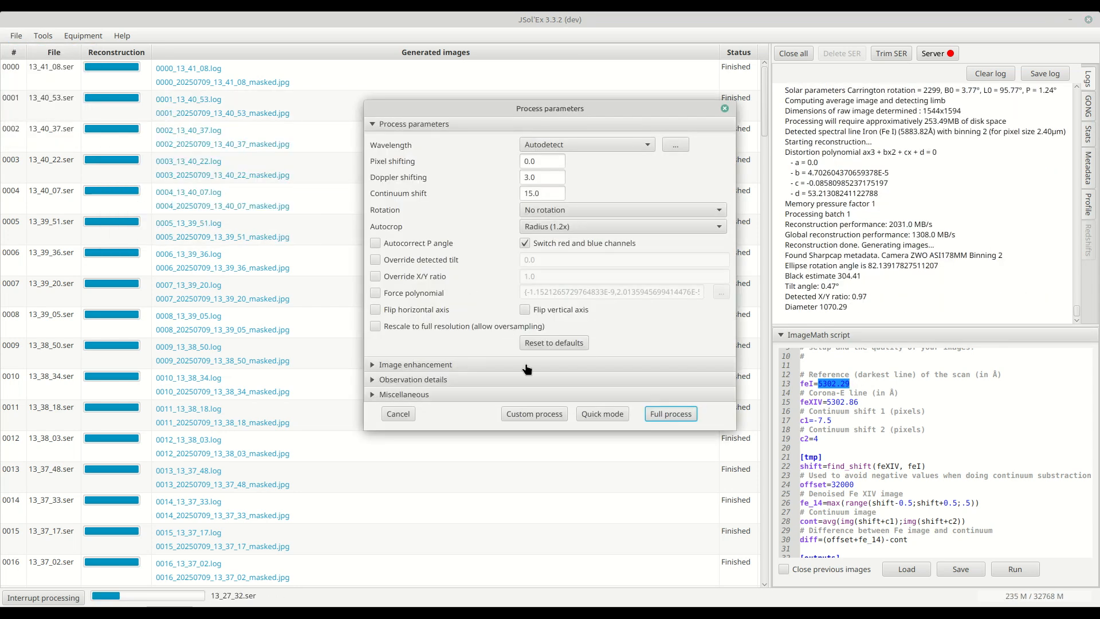
click(386, 380)
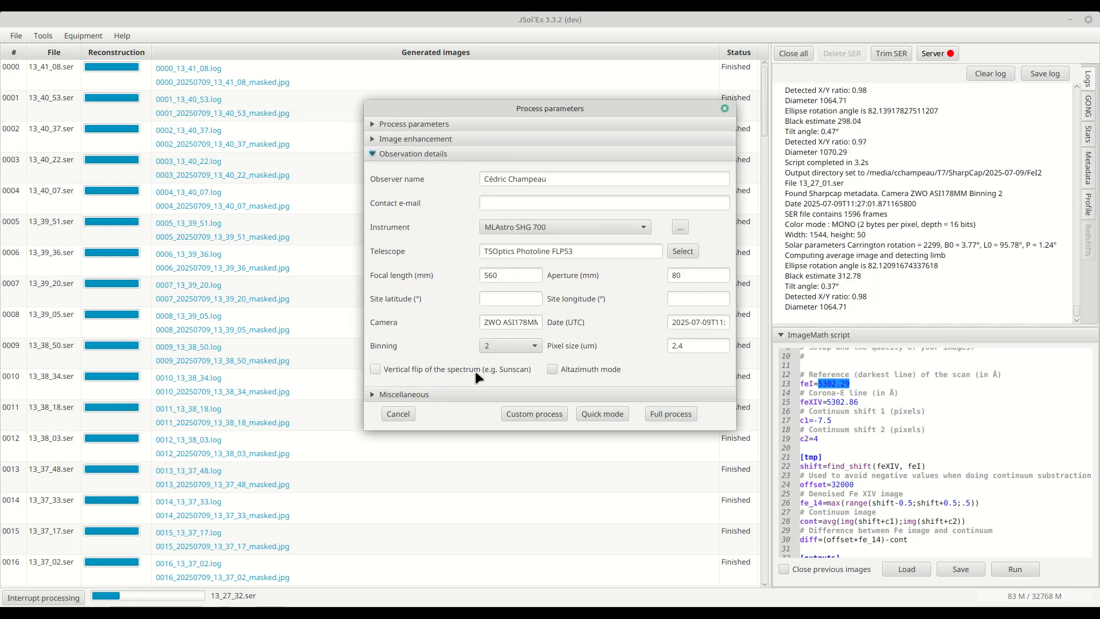
drag(705, 345, 625, 347)
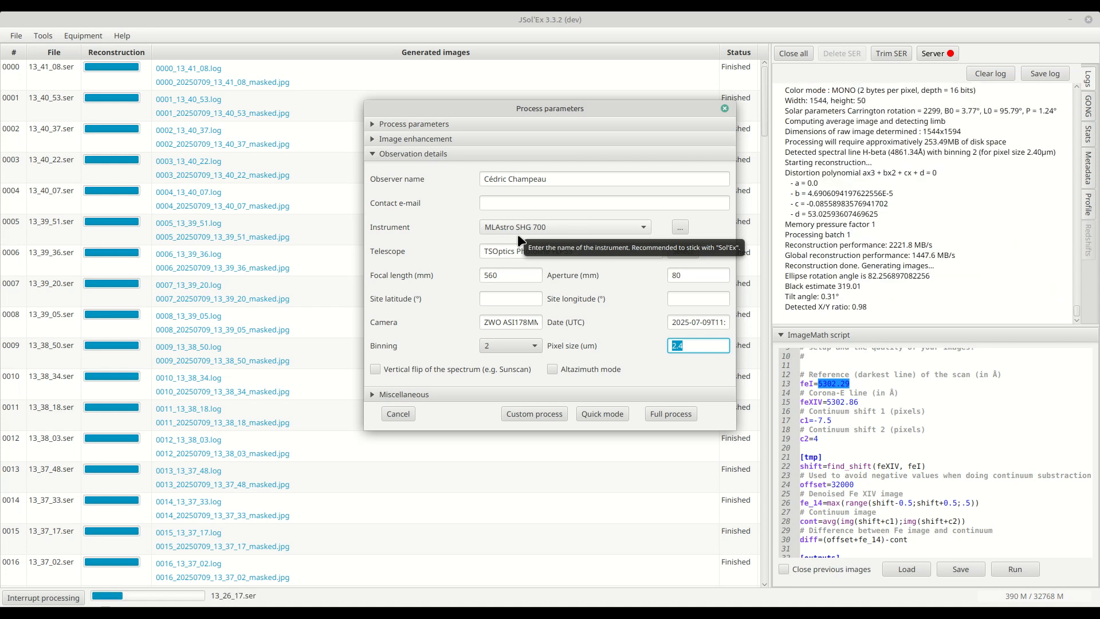
click(725, 109)
- Examine the script's wavelength variables, continuum shifts and the find_shift line
click(879, 404)
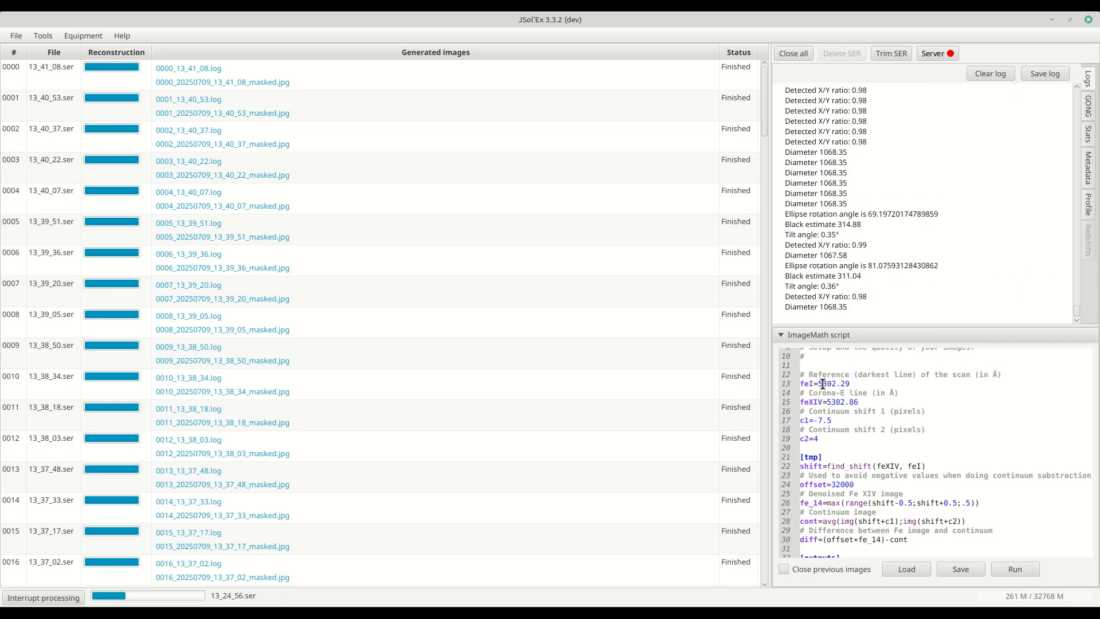
drag(818, 383, 867, 388)
click(876, 400)
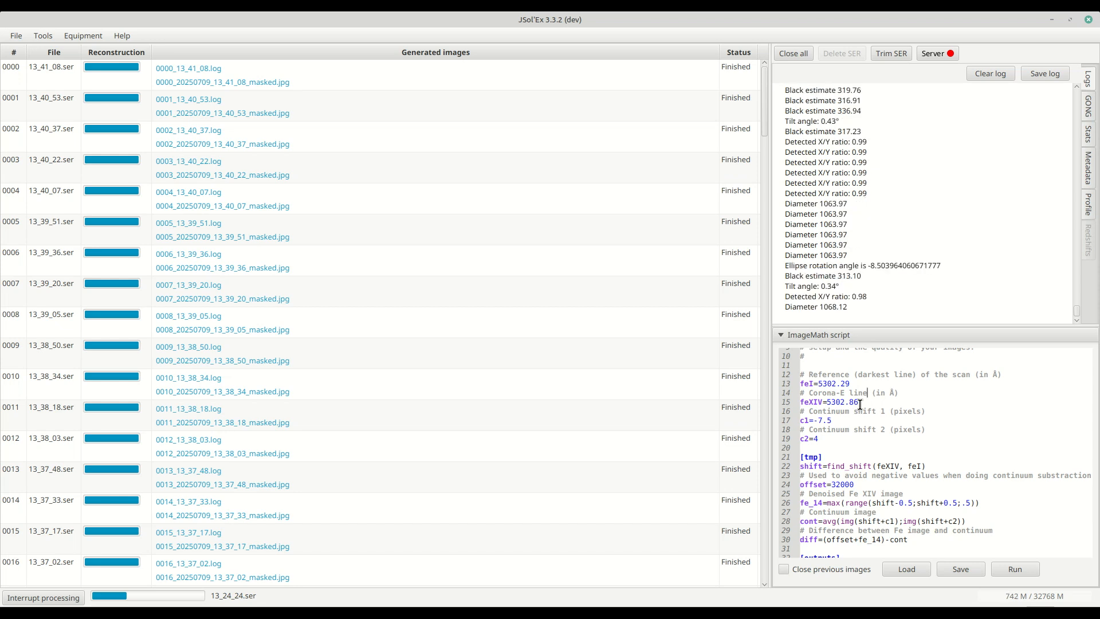
drag(826, 402, 902, 405)
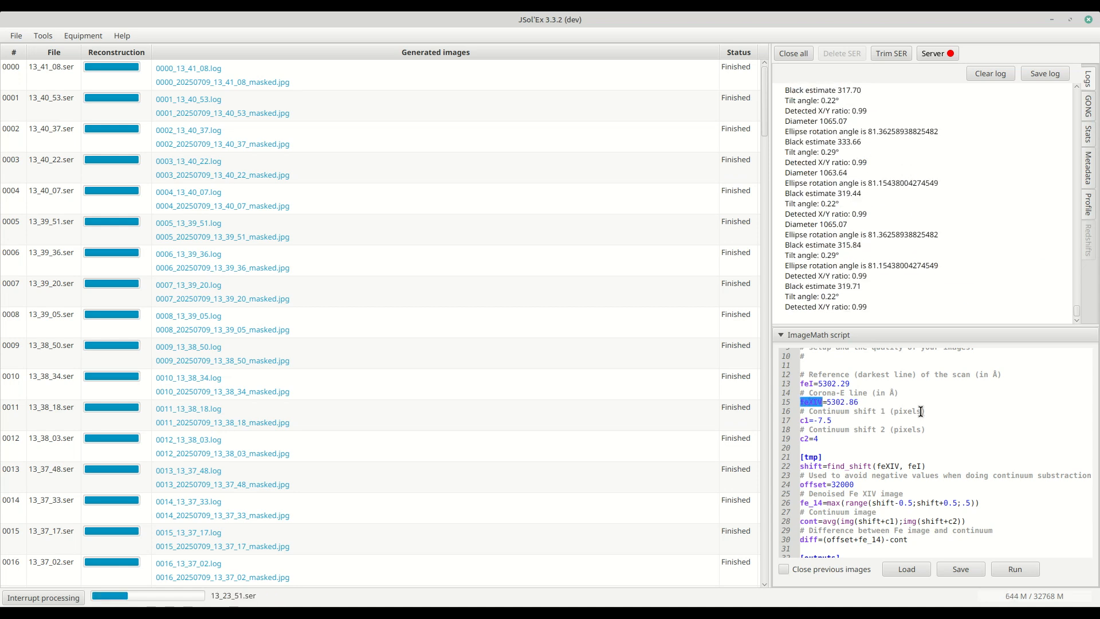
click(912, 411)
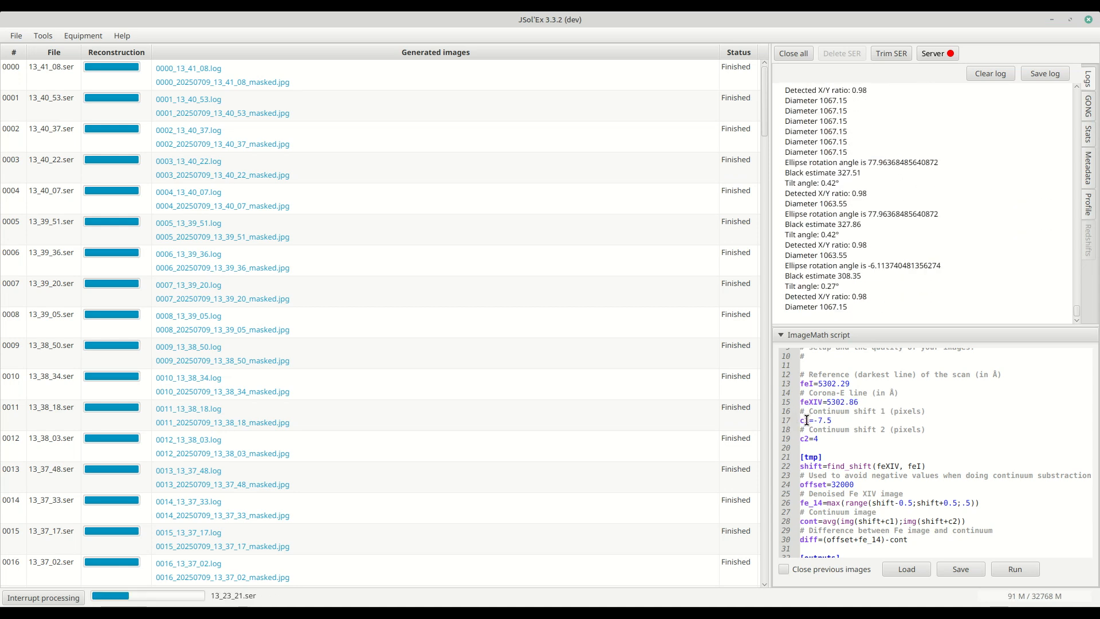
scroll(875, 432, down, 1)
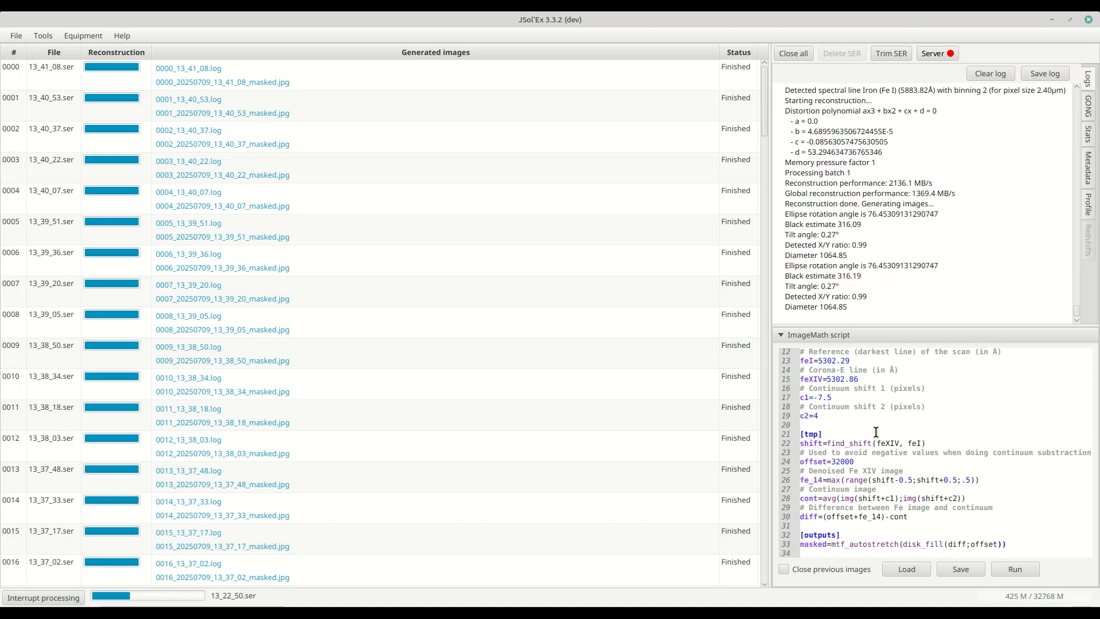
click(851, 401)
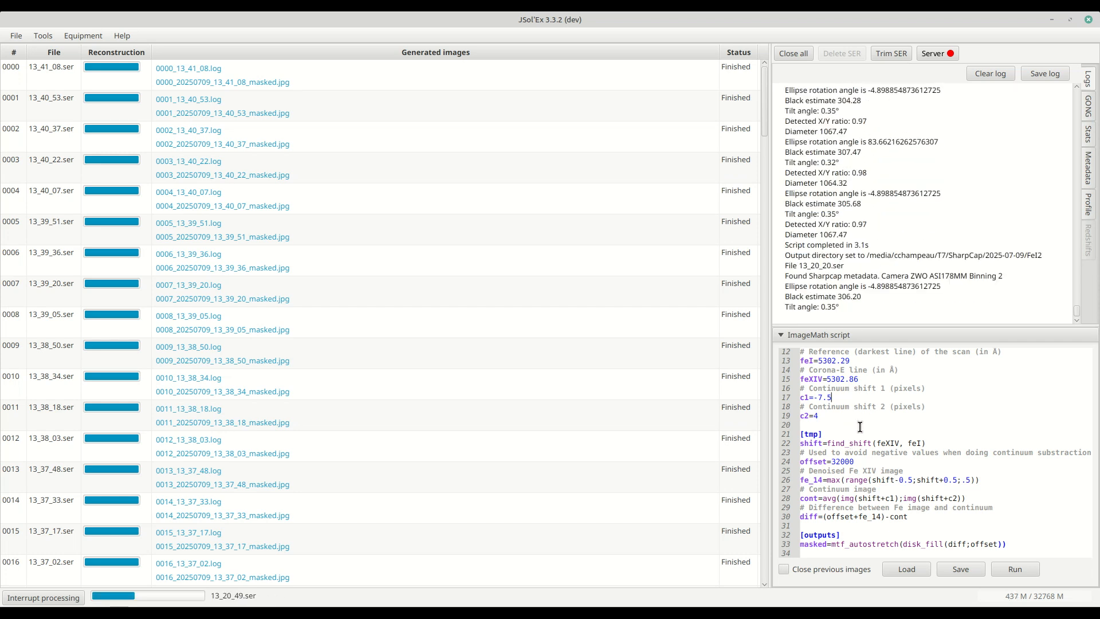
scroll(838, 424, down, 1)
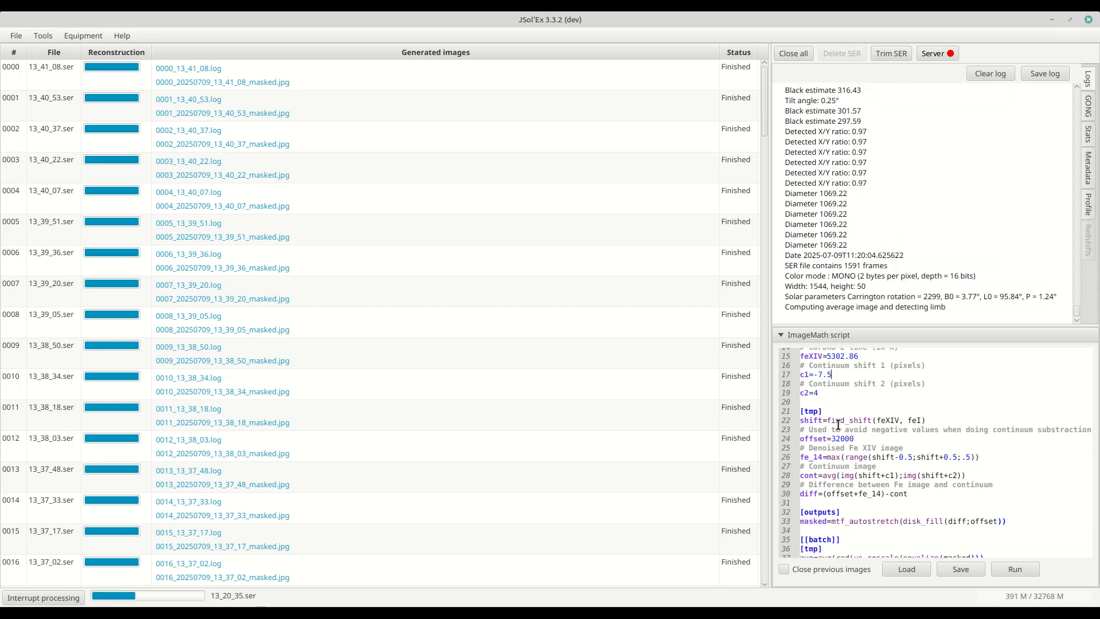
scroll(838, 424, down, 1)
drag(800, 396, 938, 398)
click(937, 398)
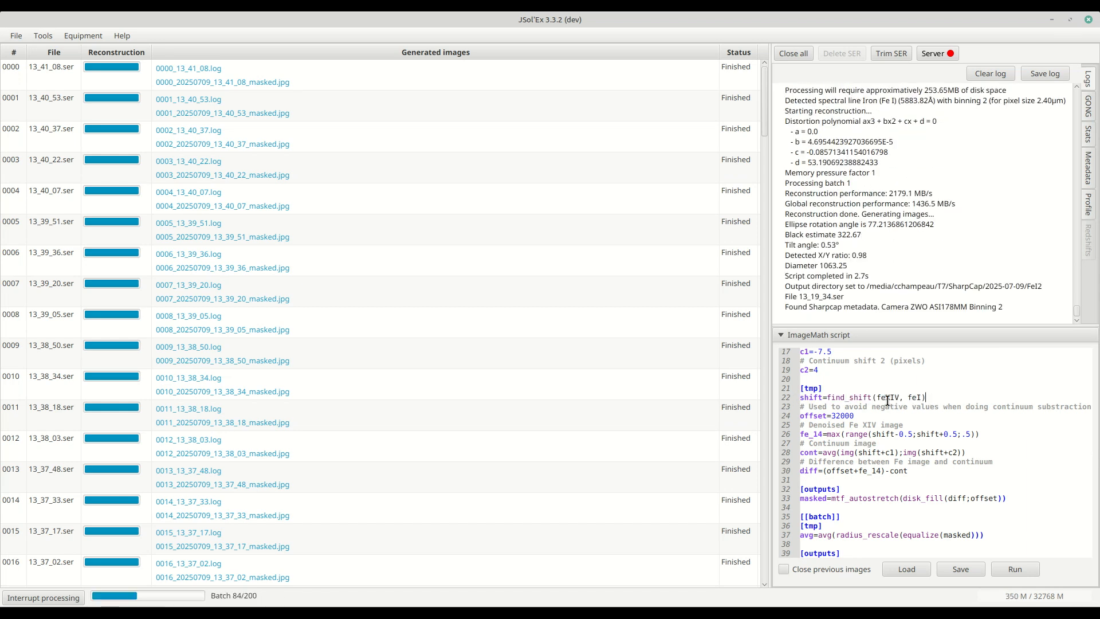
- Examine the find_shift line comparing the Fe XIV and Fe I images in the script
double_click(858, 399)
click(881, 398)
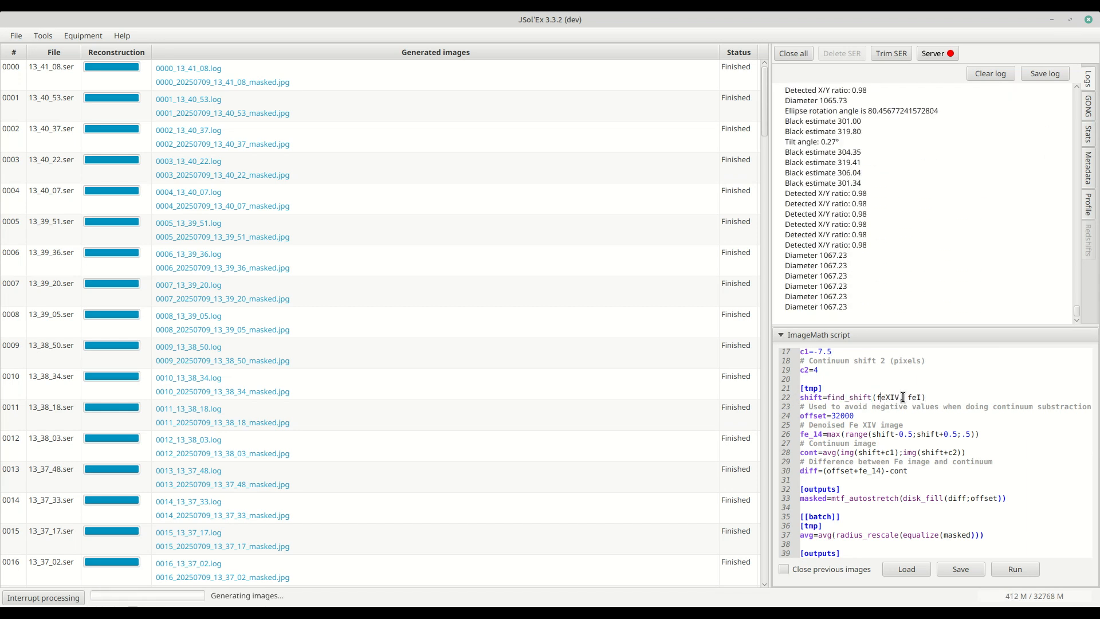
double_click(888, 399)
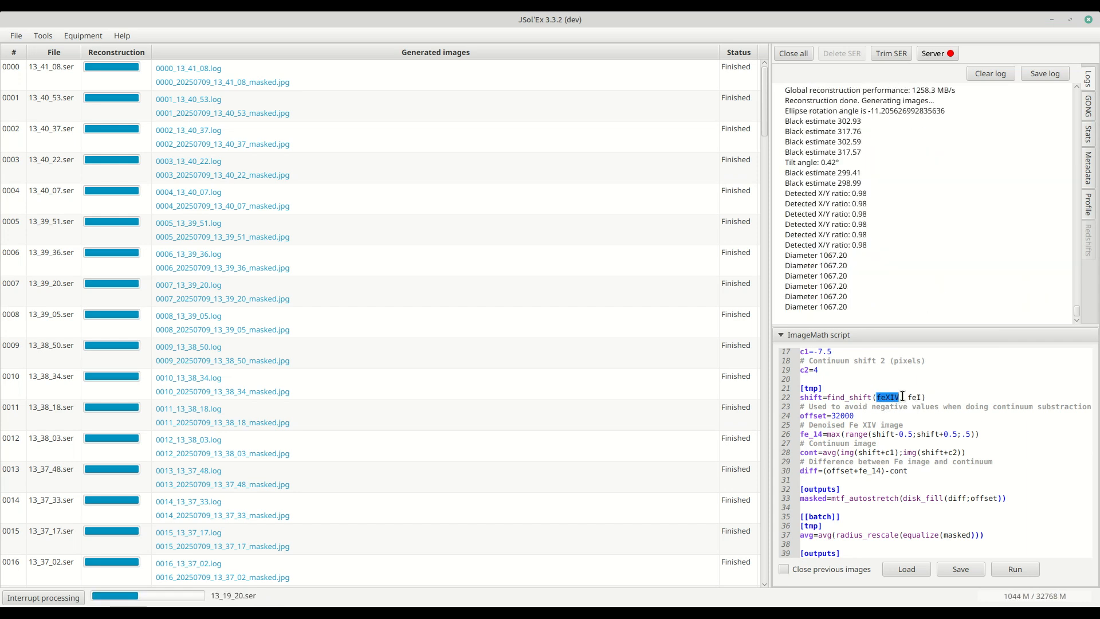
triple_click(818, 397)
click(936, 397)
triple_click(937, 397)
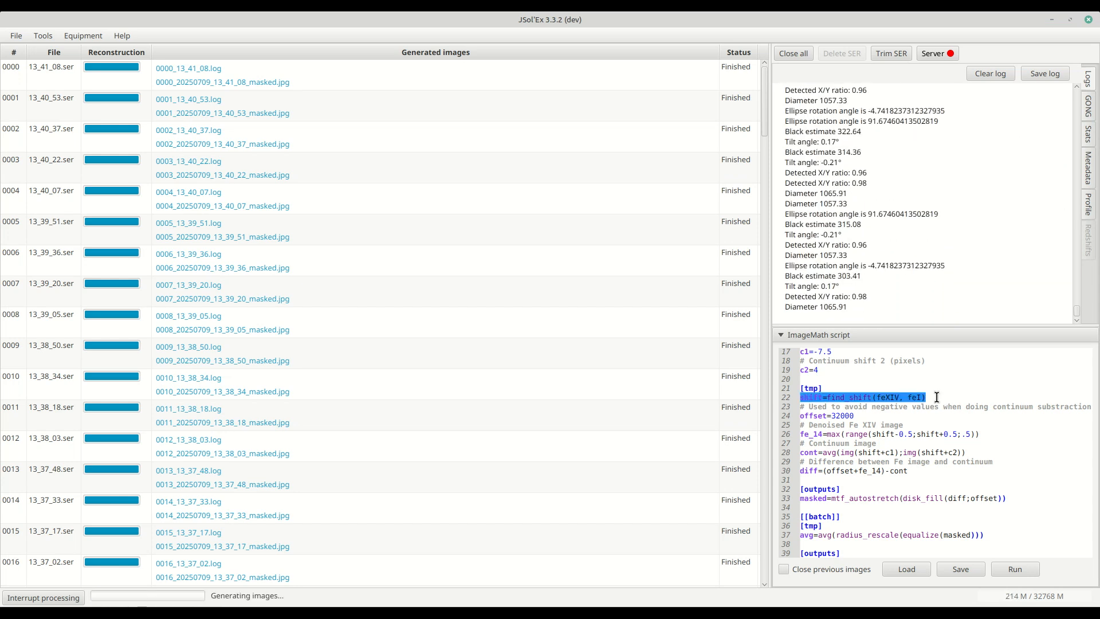
- Examine the denoised Fe XIV line that takes the max over a range of shifts from shift-0.5 to shift+0.5
click(863, 414)
scroll(865, 440, down, 1)
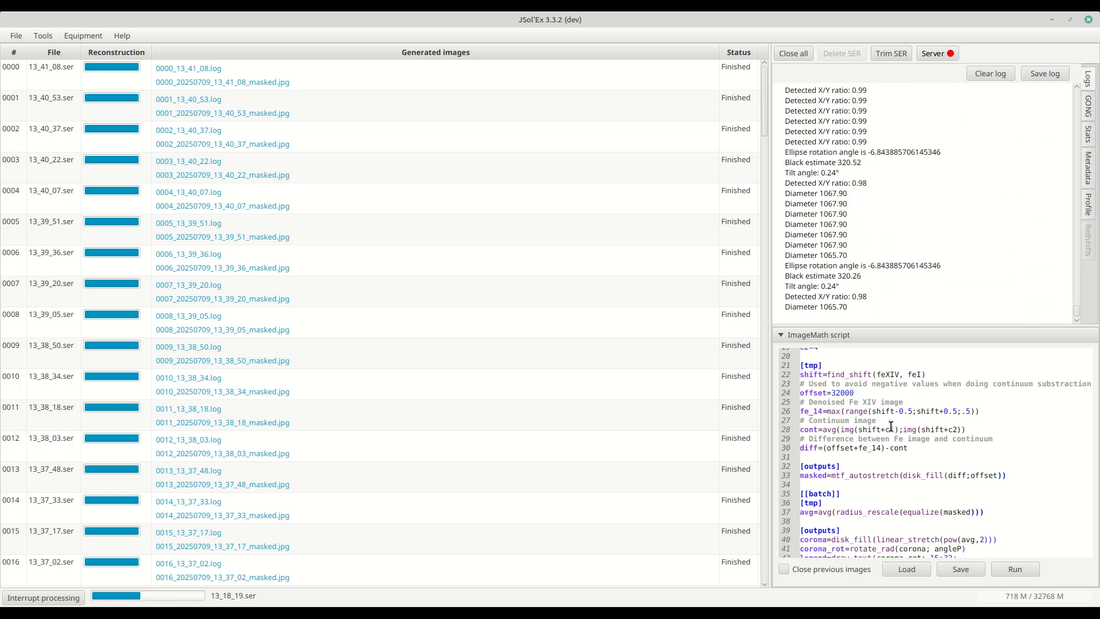
scroll(913, 417, down, 1)
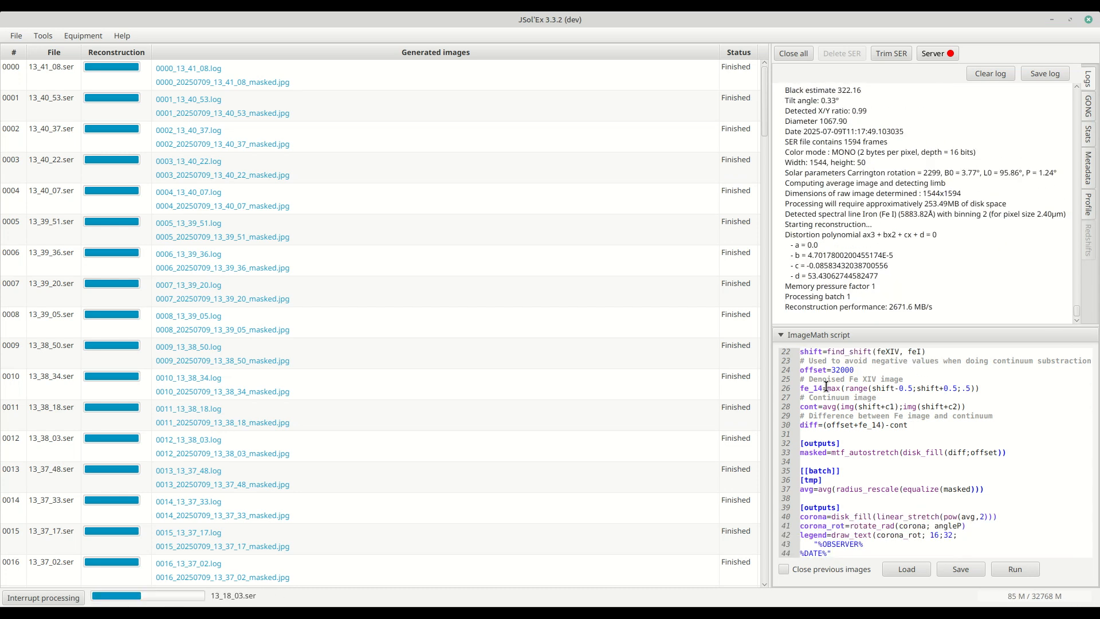
click(801, 388)
shift+click(986, 387)
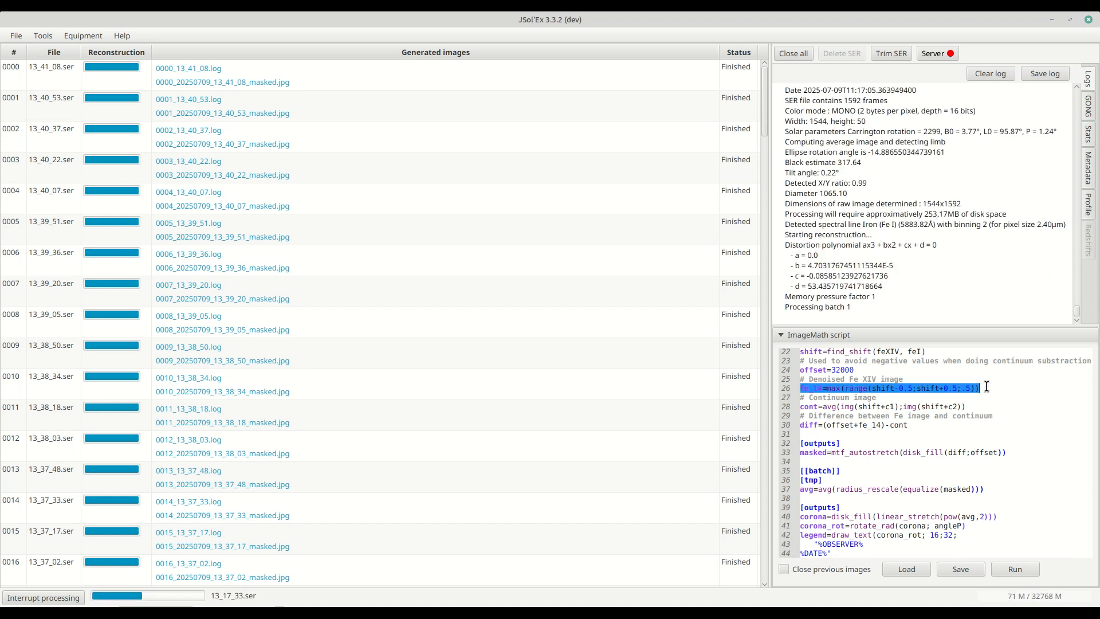
click(852, 390)
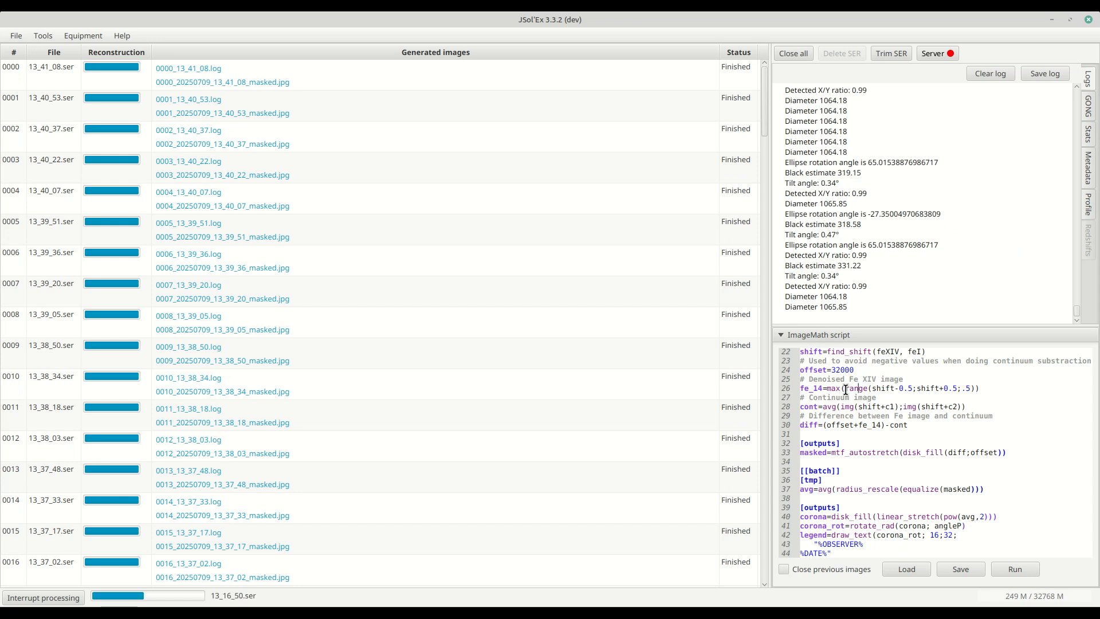
double_click(882, 388)
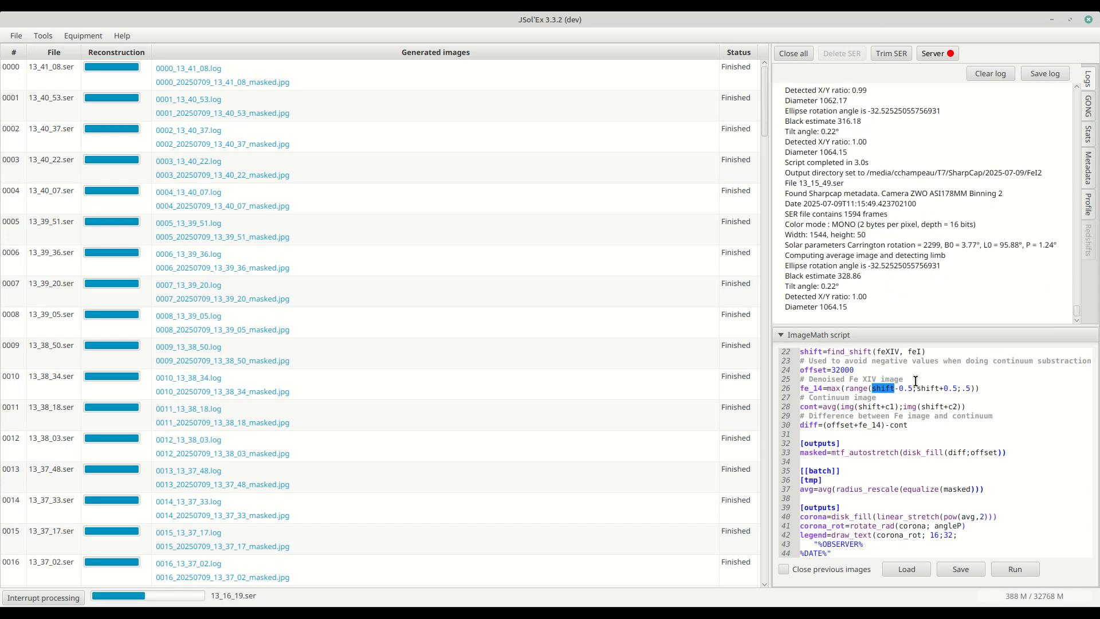
click(847, 389)
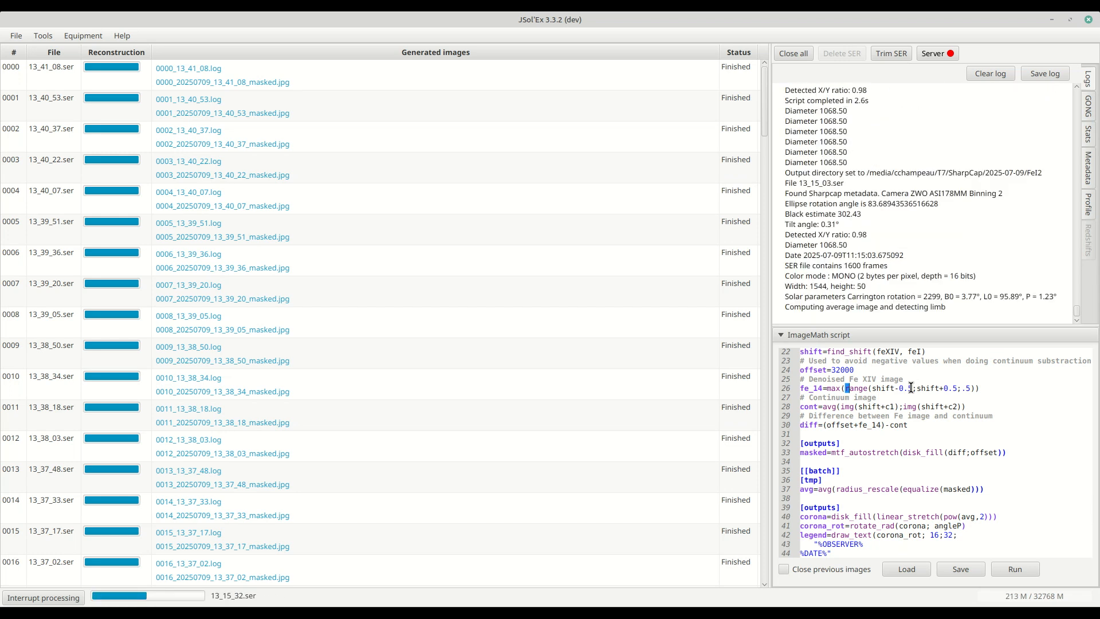
double_click(965, 389)
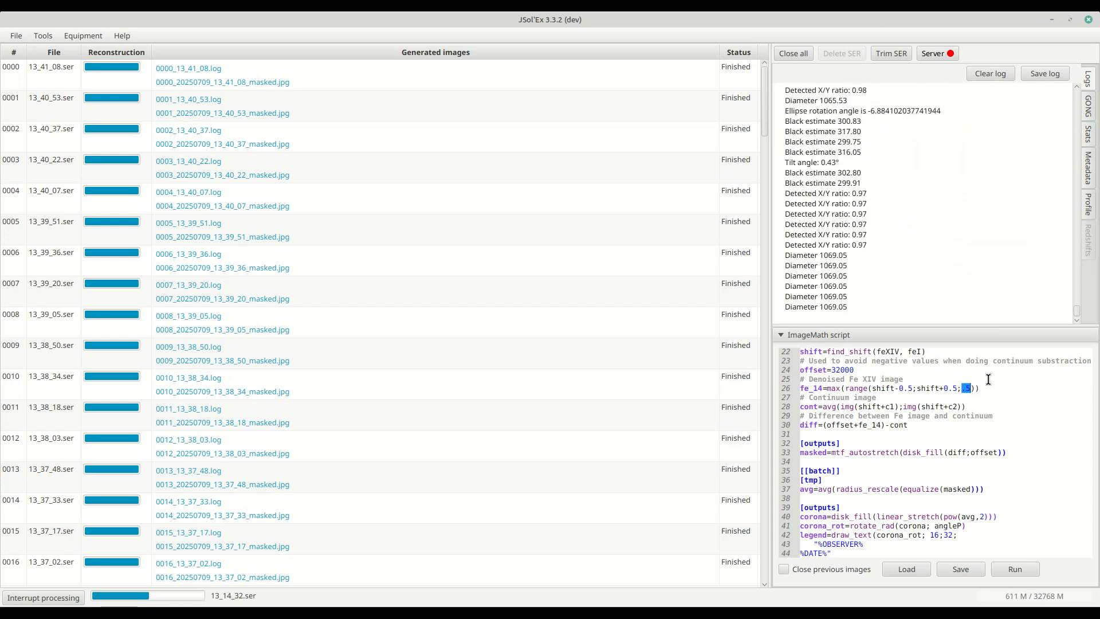
drag(826, 389, 1043, 390)
click(1038, 392)
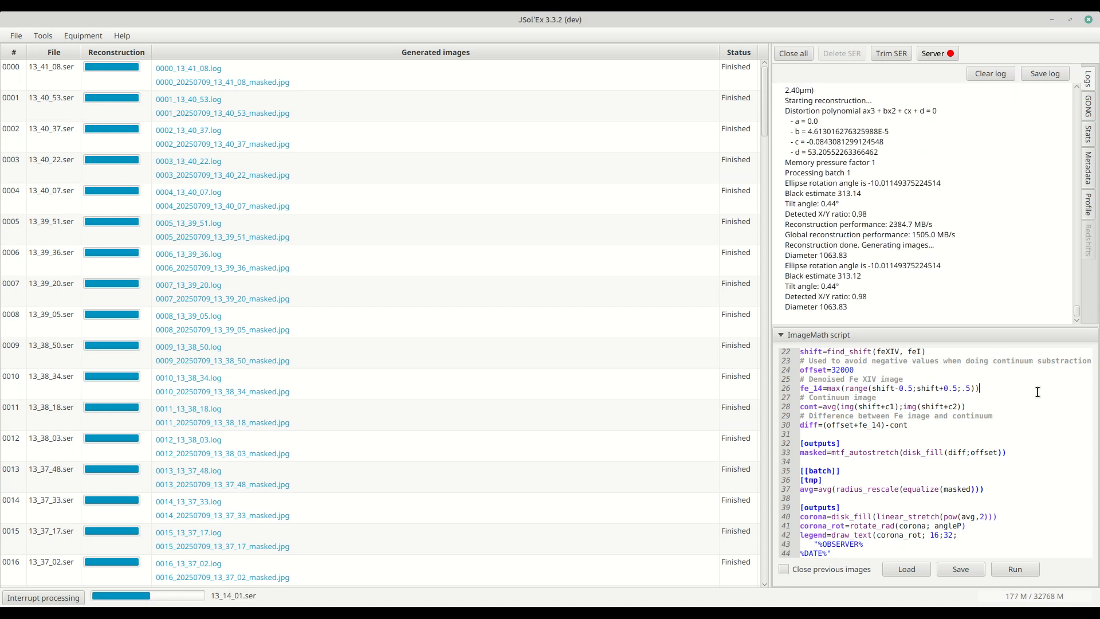
triple_click(1039, 391)
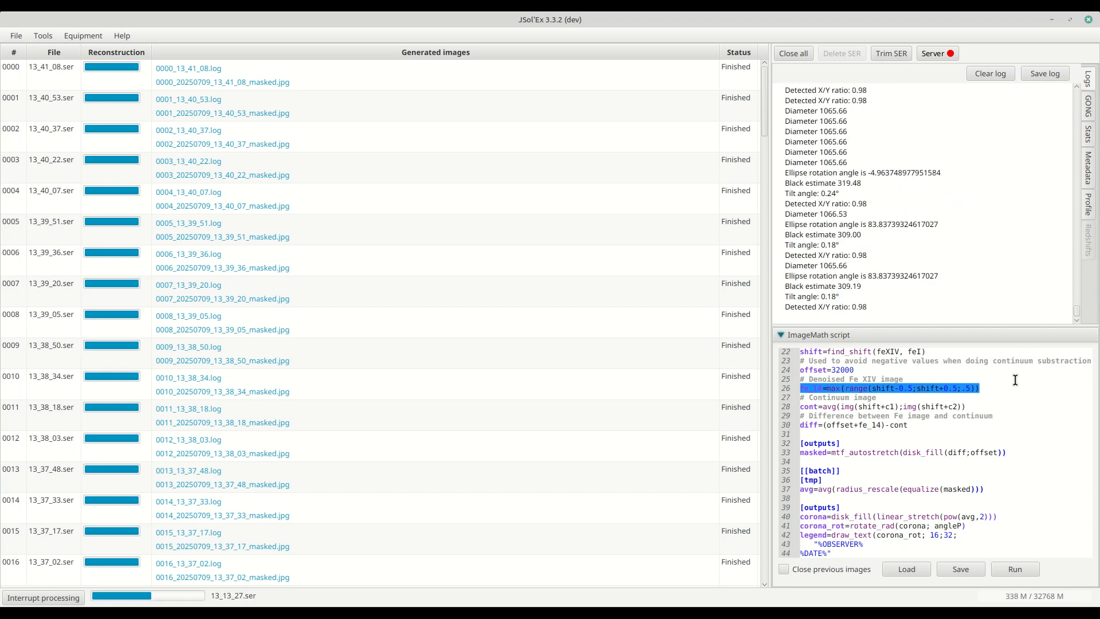
click(1005, 394)
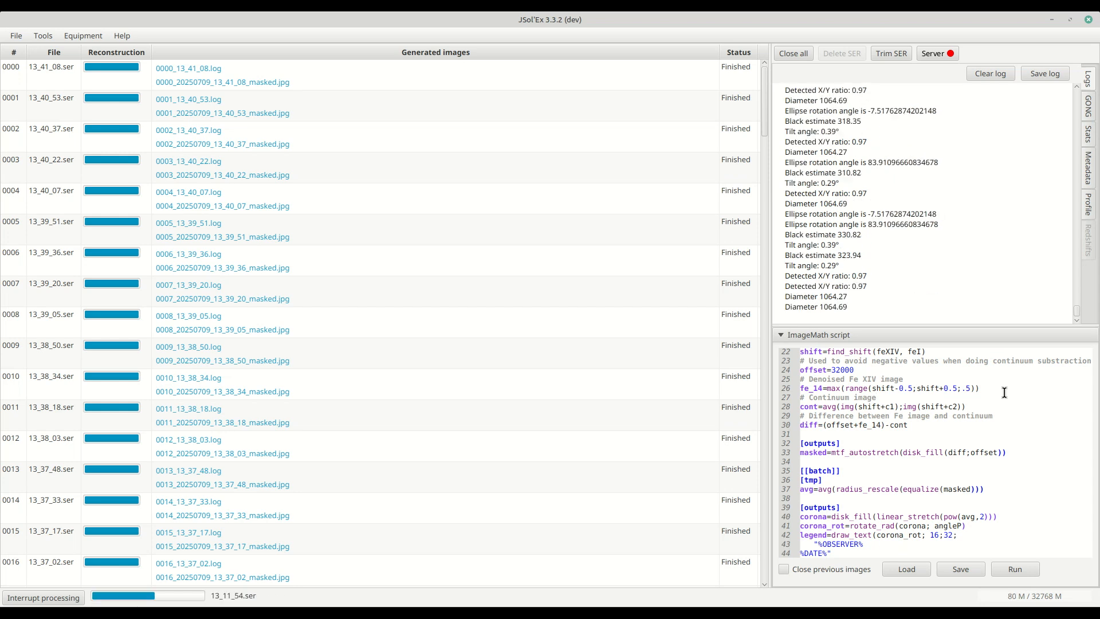
click(989, 388)
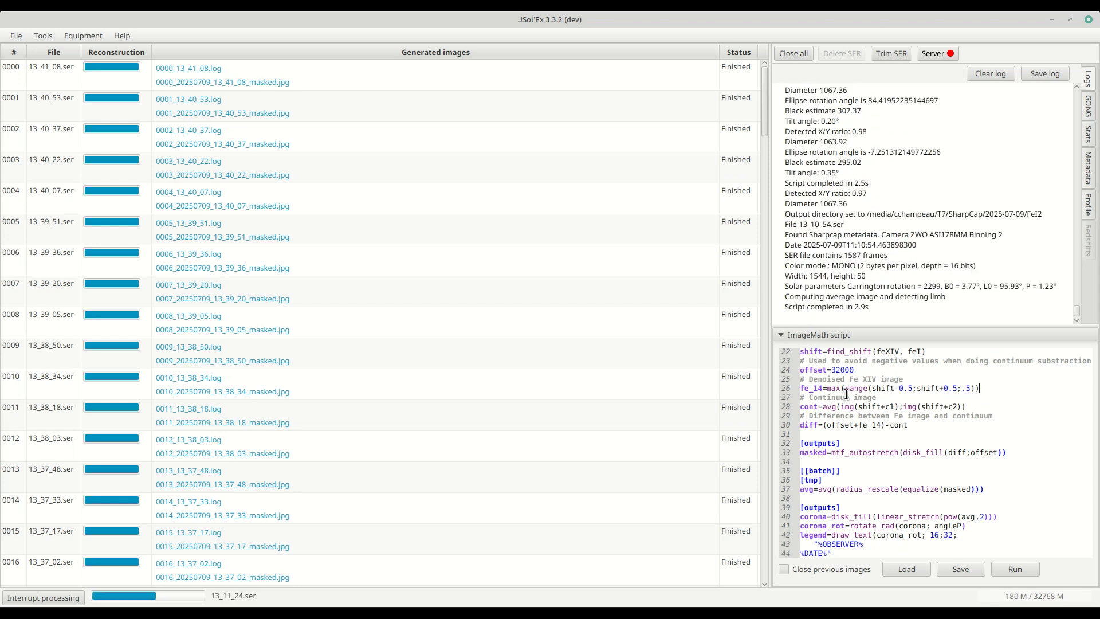
drag(800, 388, 982, 388)
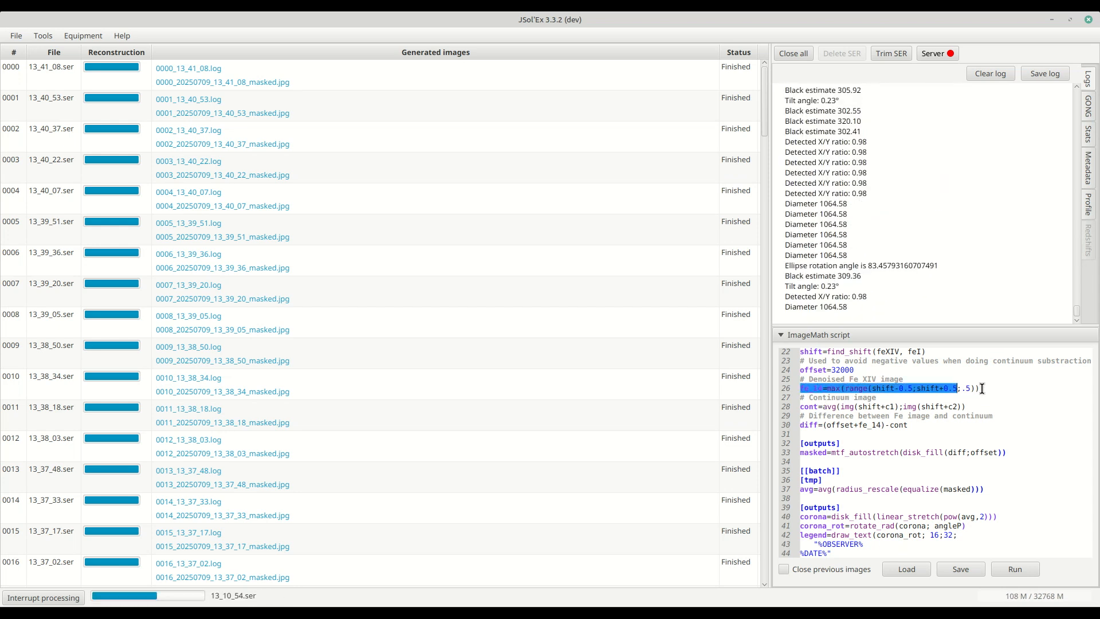
double_click(812, 393)
double_click(813, 390)
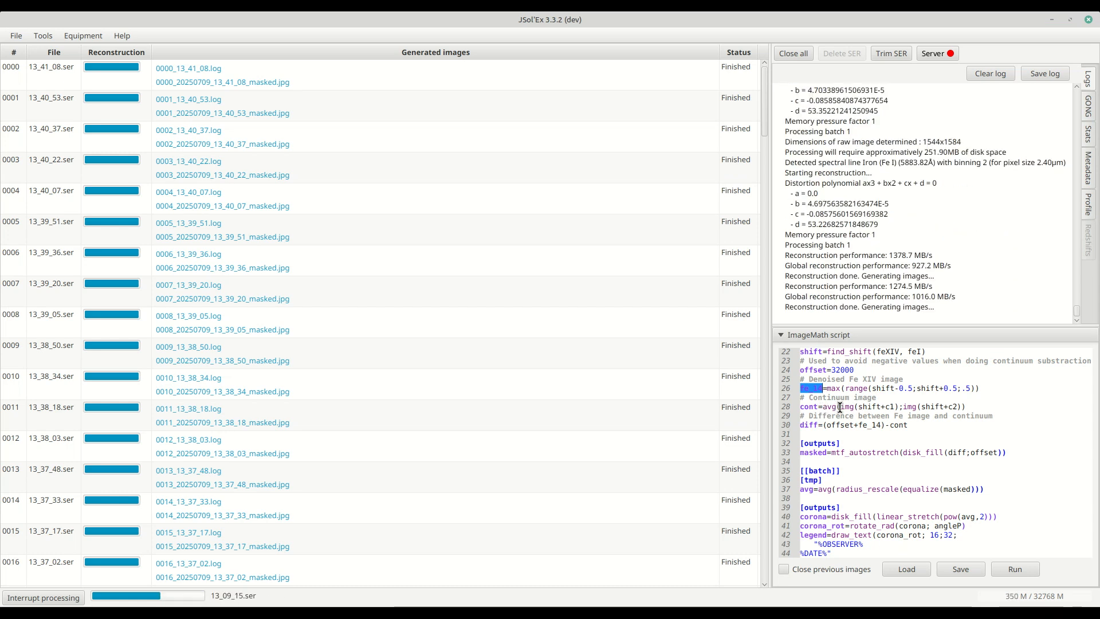
- Examine the continuum average line using shifts c1 and c2 and the offset difference line
double_click(879, 406)
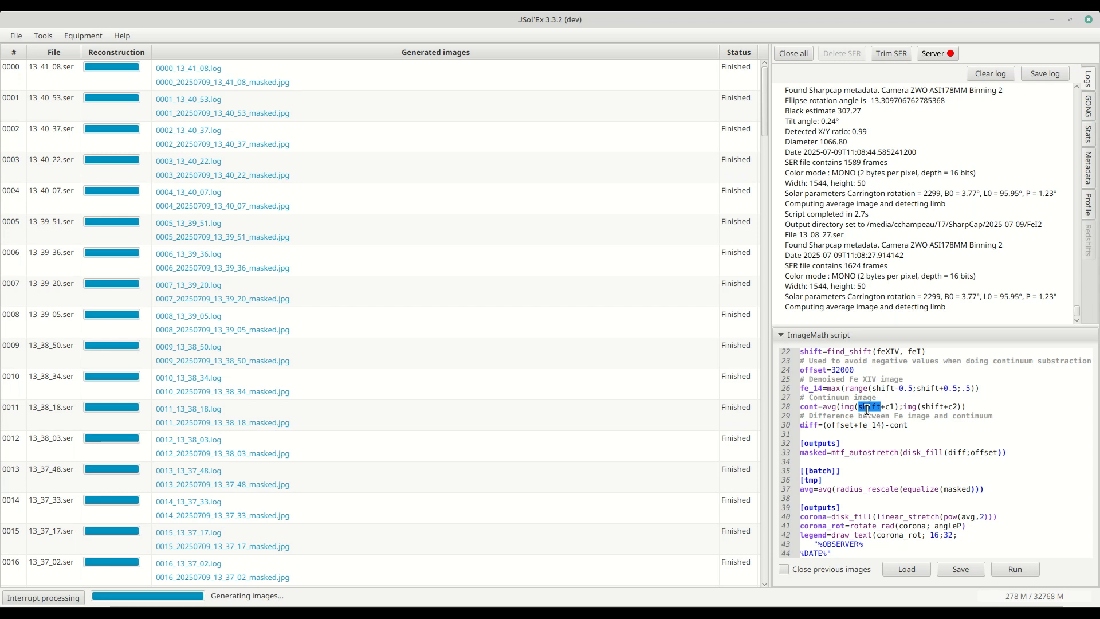
scroll(890, 410, up, 2)
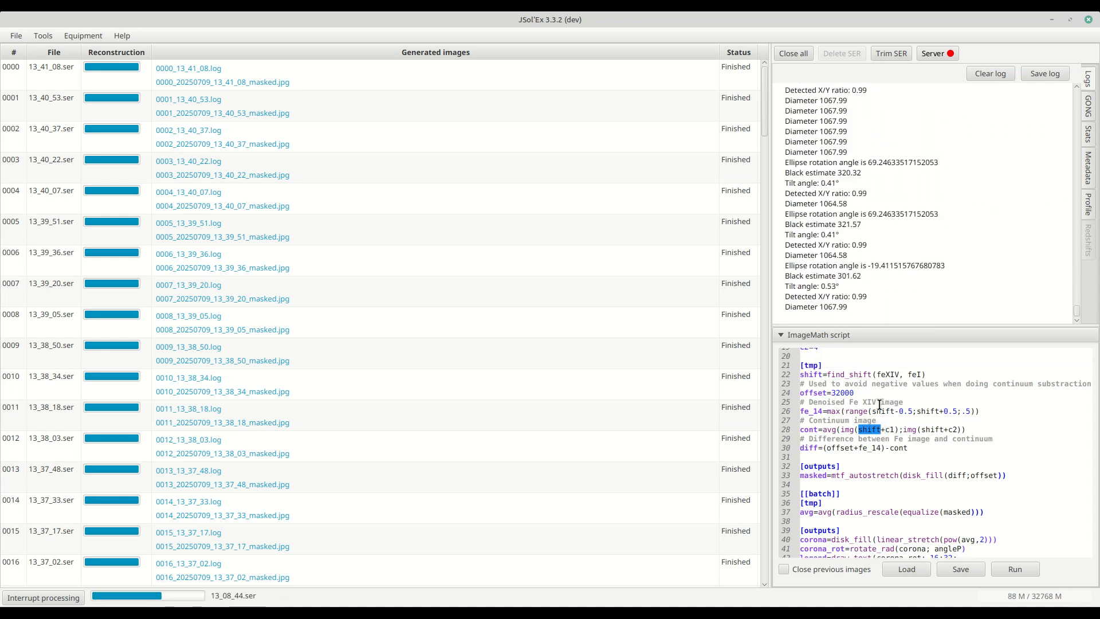
triple_click(807, 354)
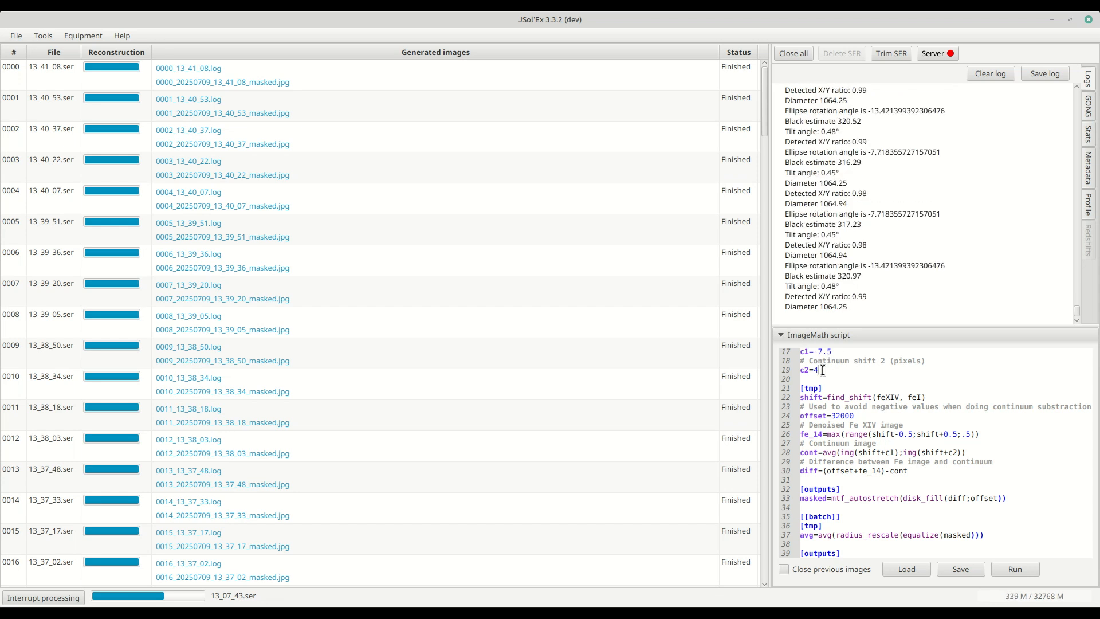
triple_click(836, 452)
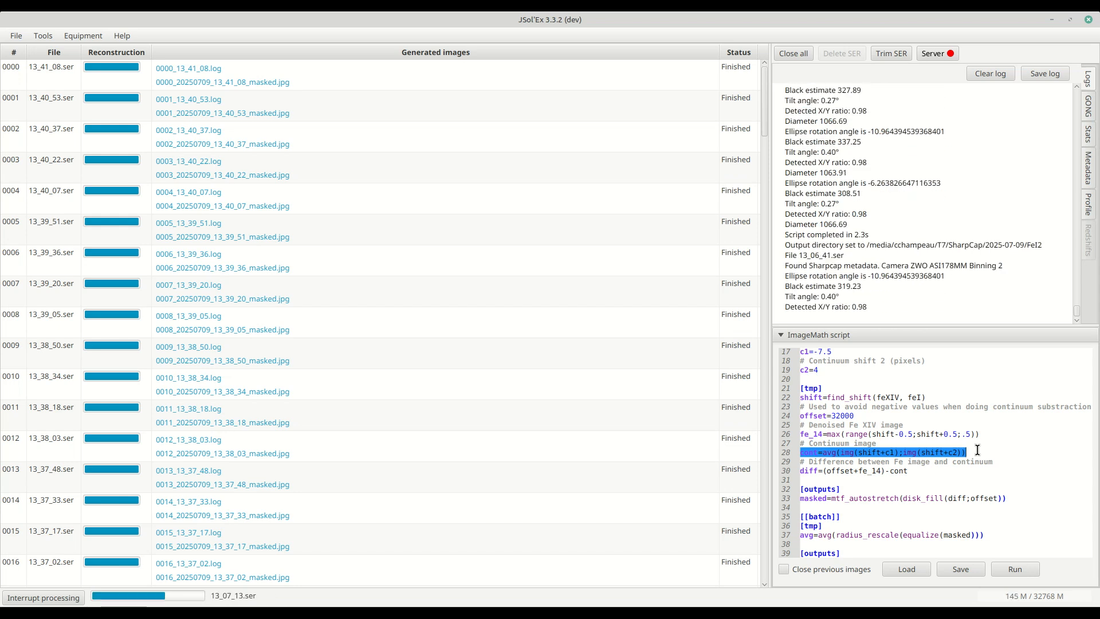
click(977, 452)
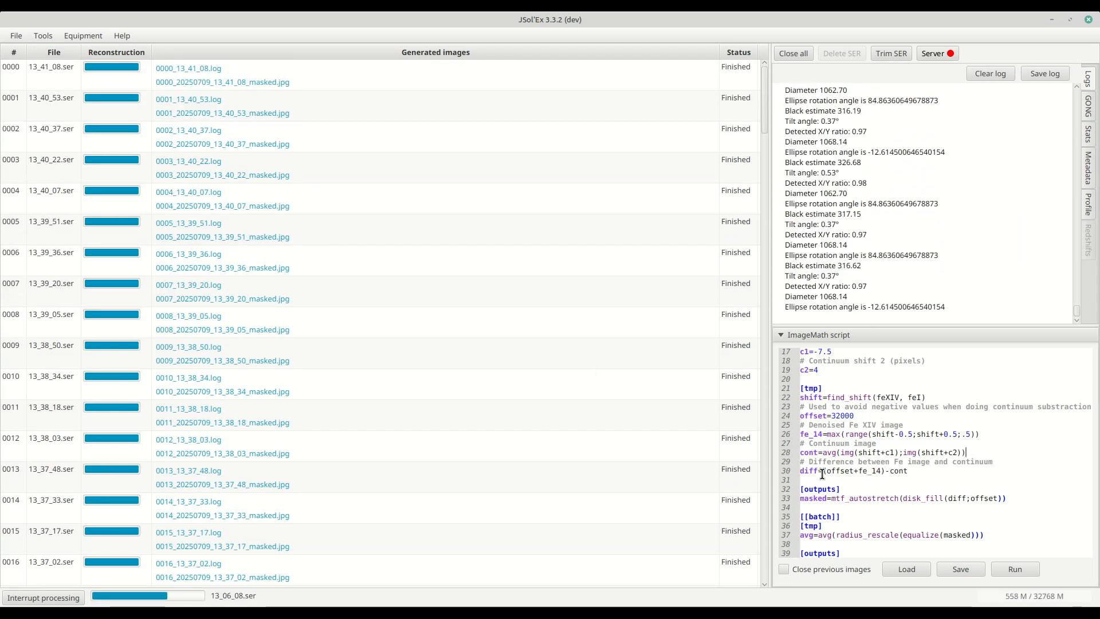
double_click(866, 471)
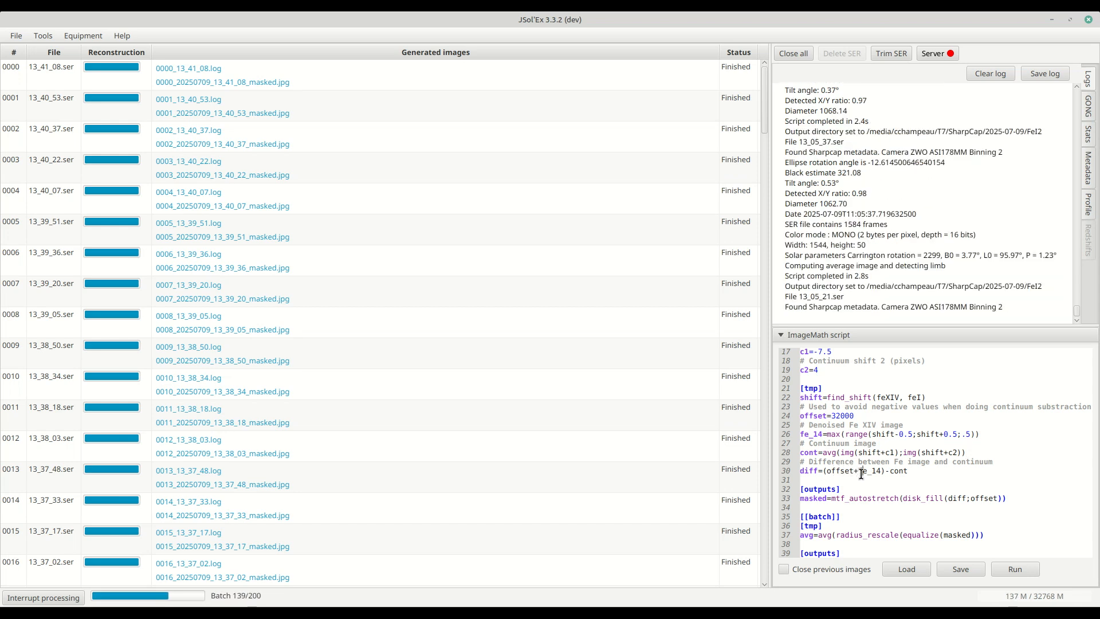
click(900, 472)
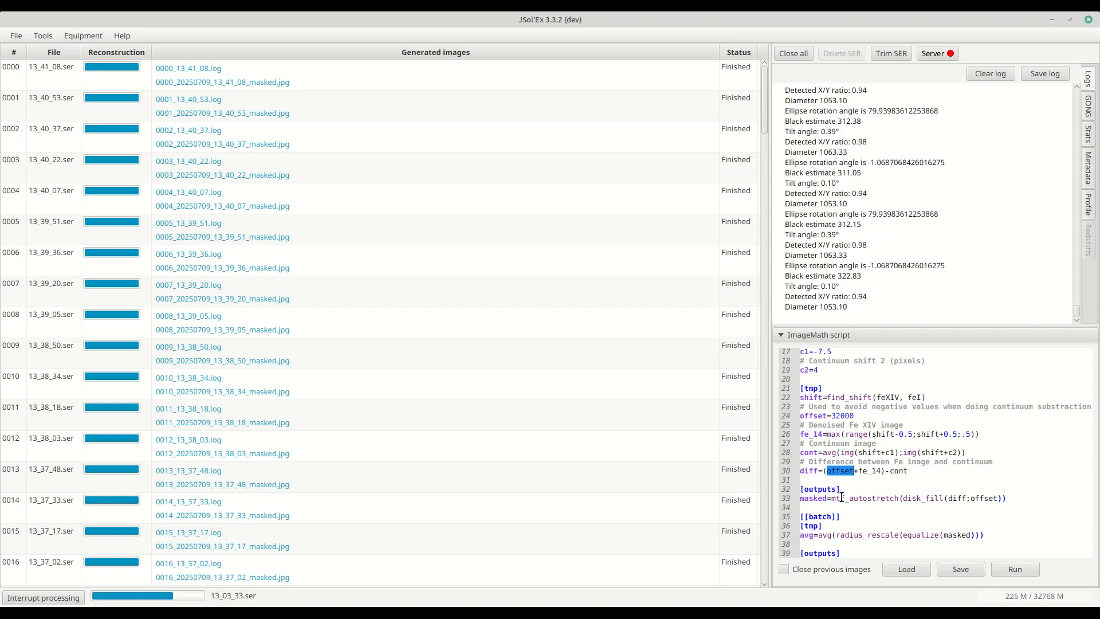
- Examine the outputs line that applies mtf_autostretch and disk_fill to the difference image
double_click(838, 498)
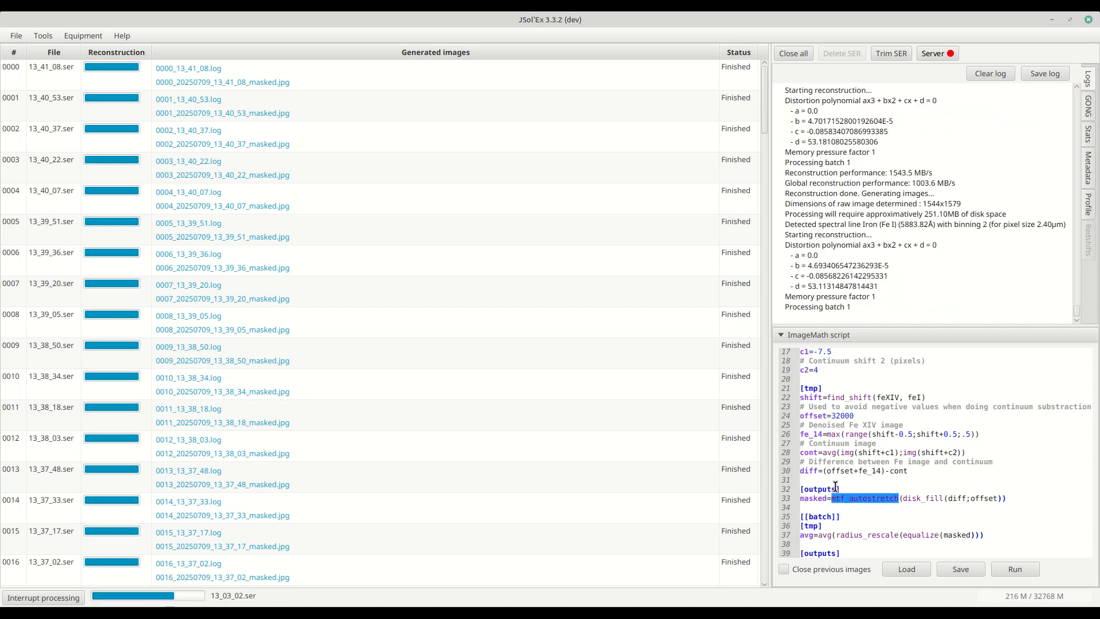
double_click(808, 471)
click(872, 497)
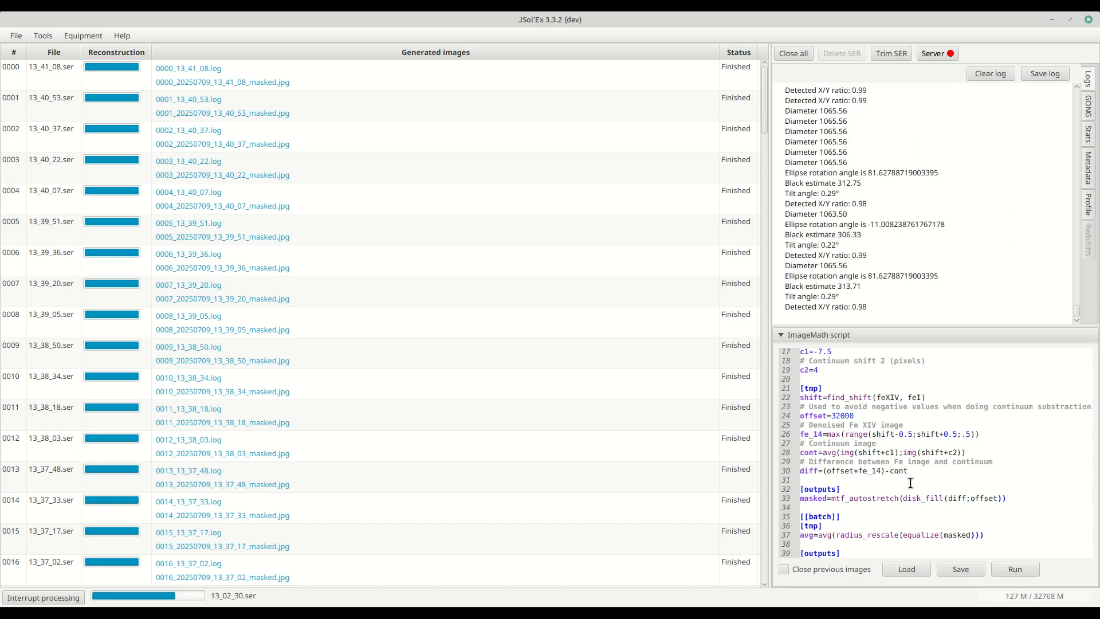
double_click(850, 498)
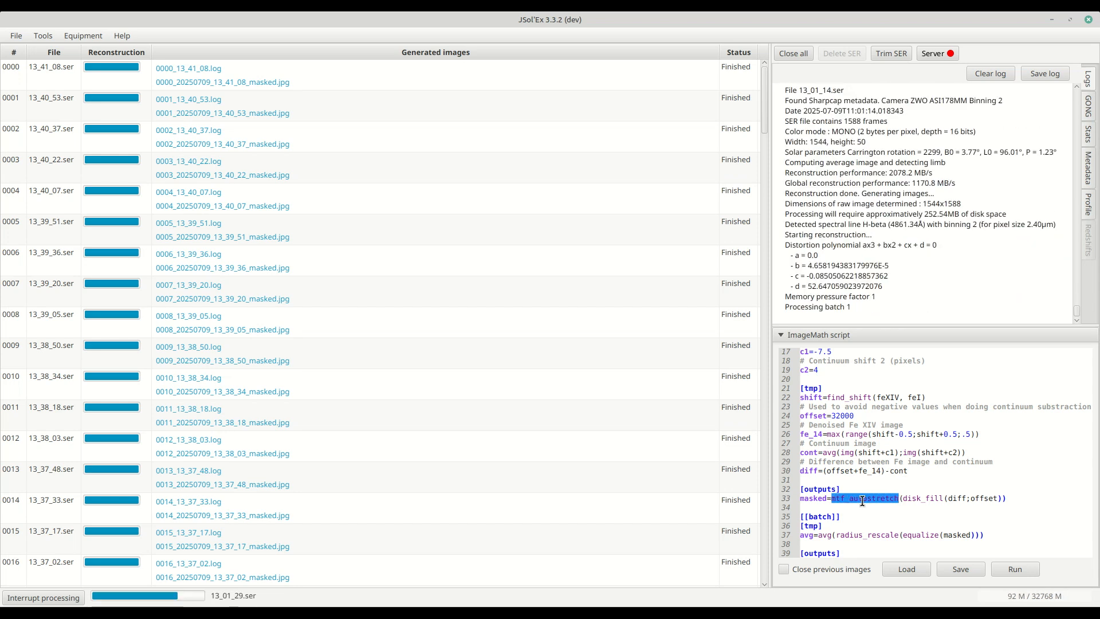
click(860, 503)
double_click(861, 498)
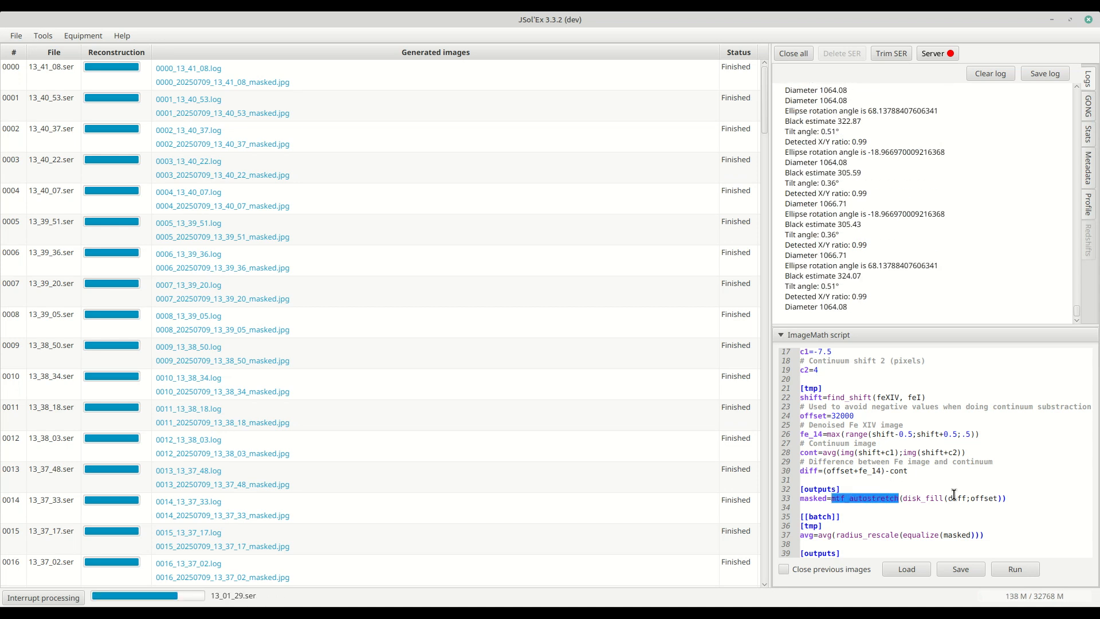
triple_click(1018, 503)
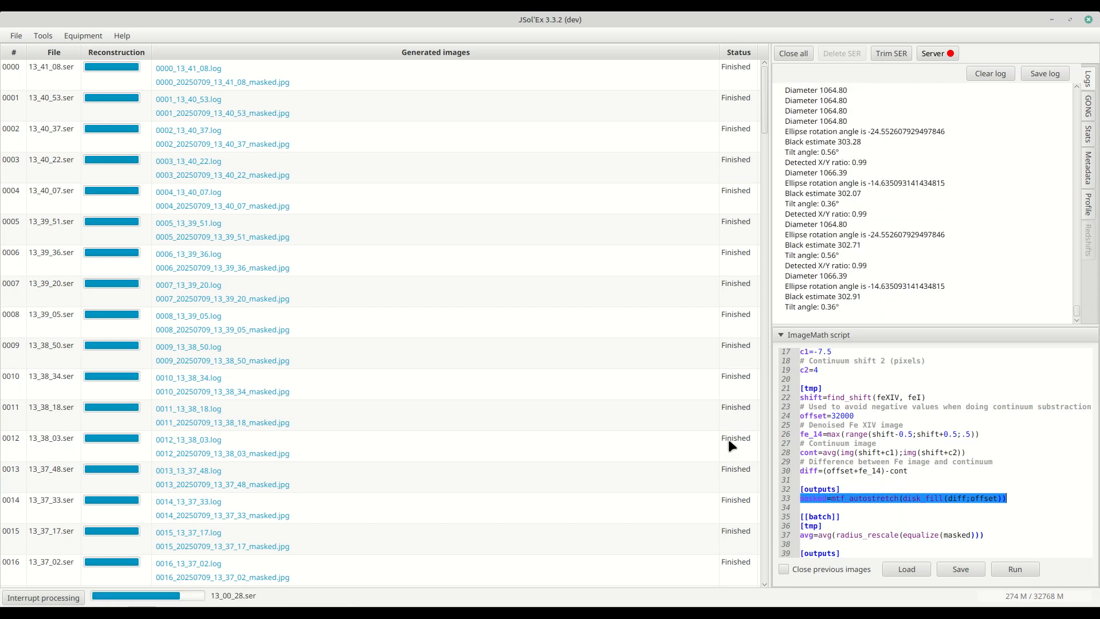
click(819, 498)
double_click(819, 498)
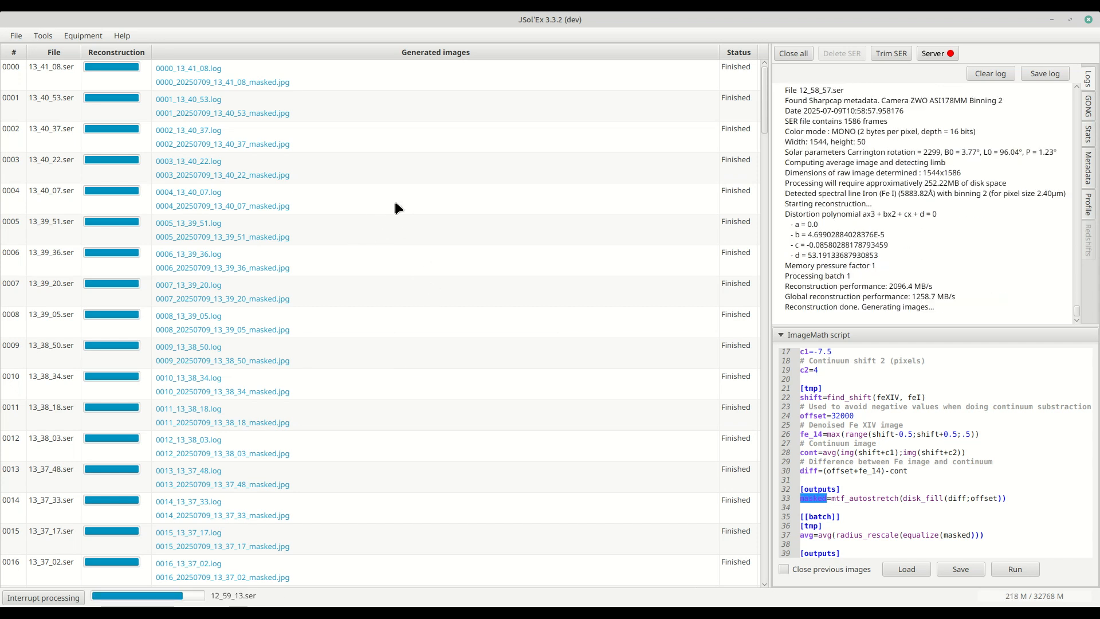
- Open the masked output folder, view the 0002 masked image, and close the viewer and folder window
scroll(58, 253, down, 3)
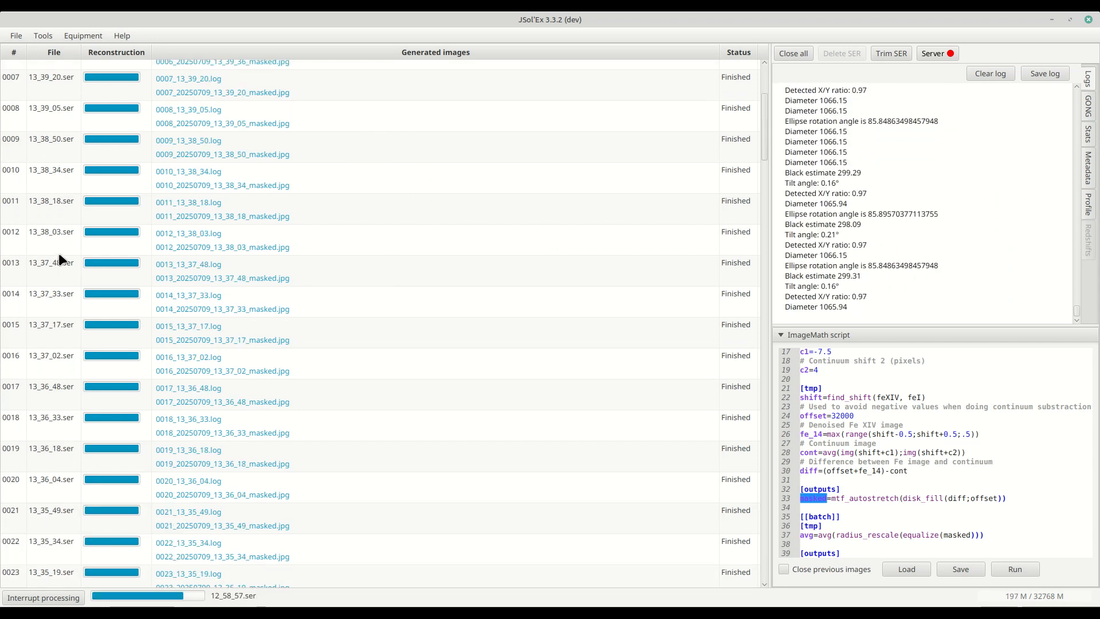
scroll(58, 252, up, 3)
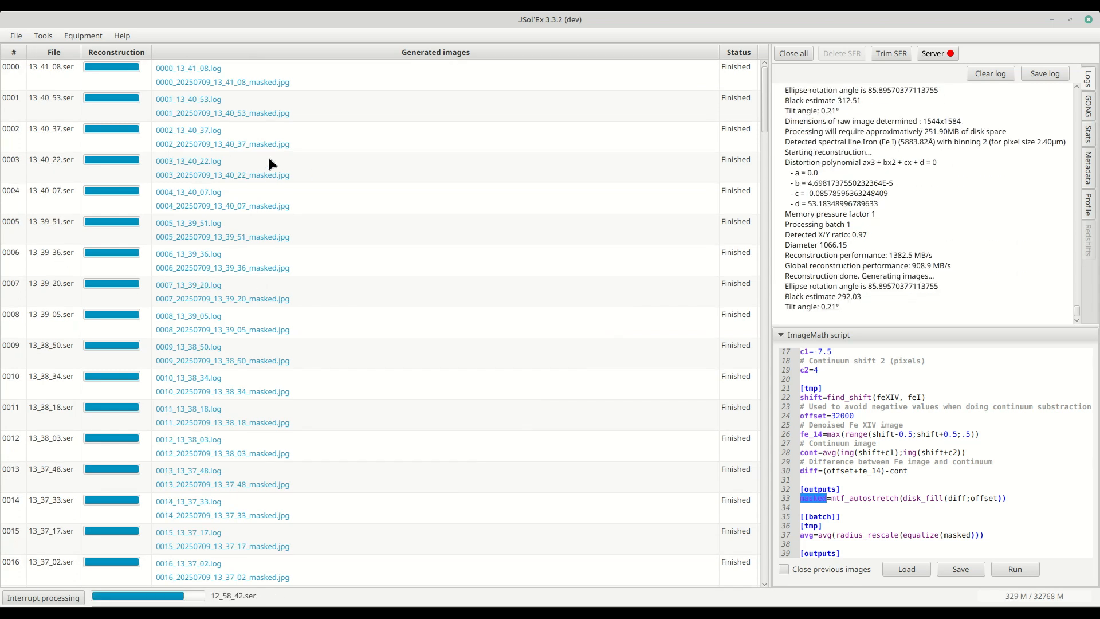
click(256, 83)
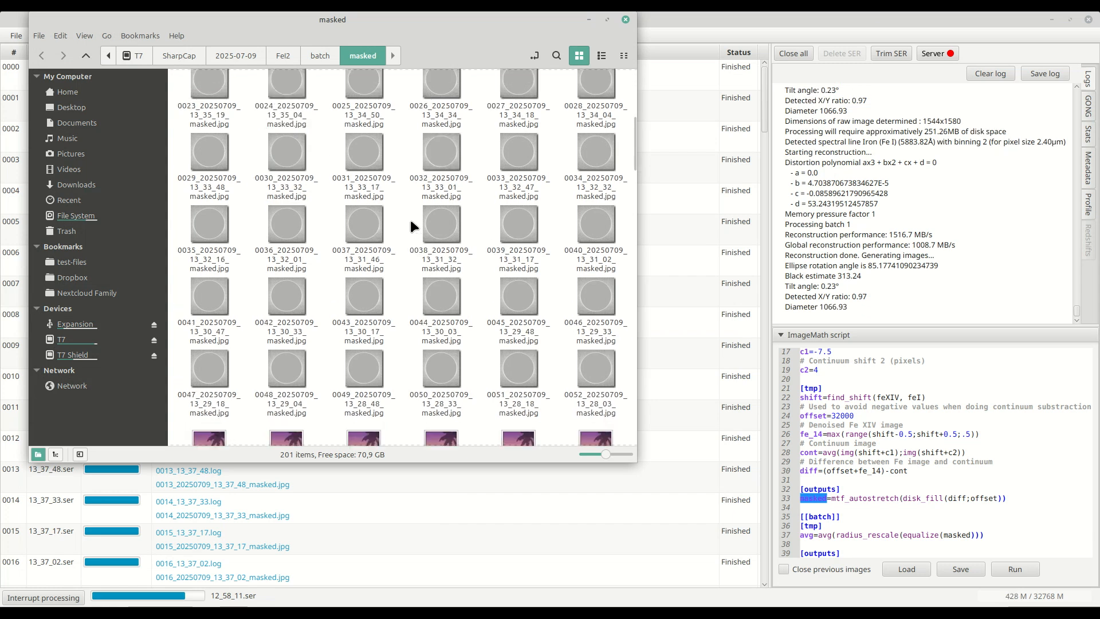
double_click(371, 108)
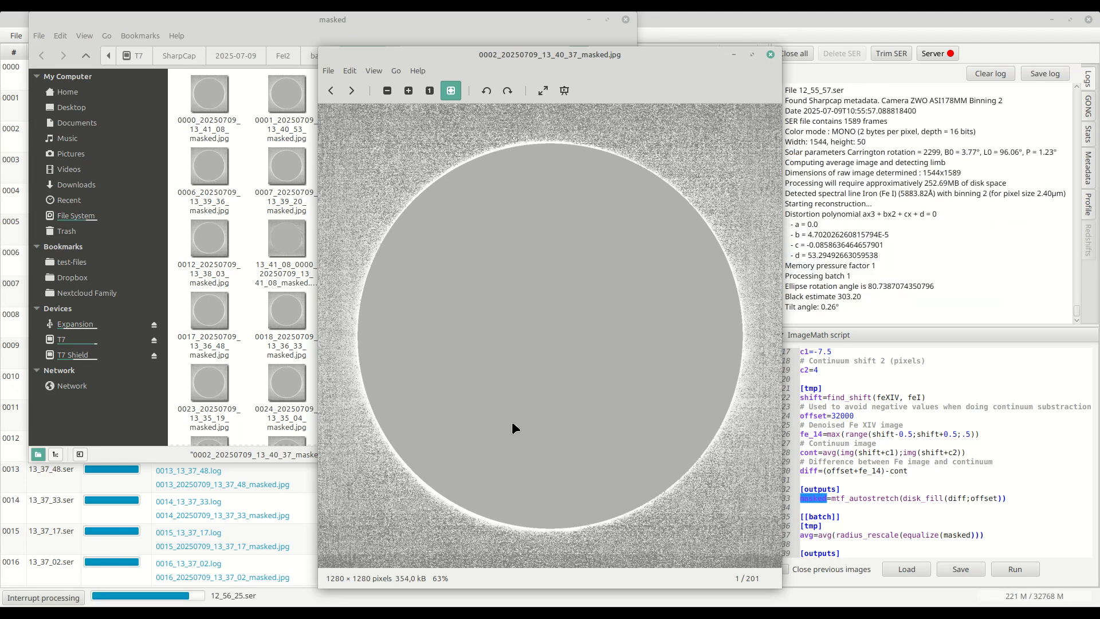
click(769, 55)
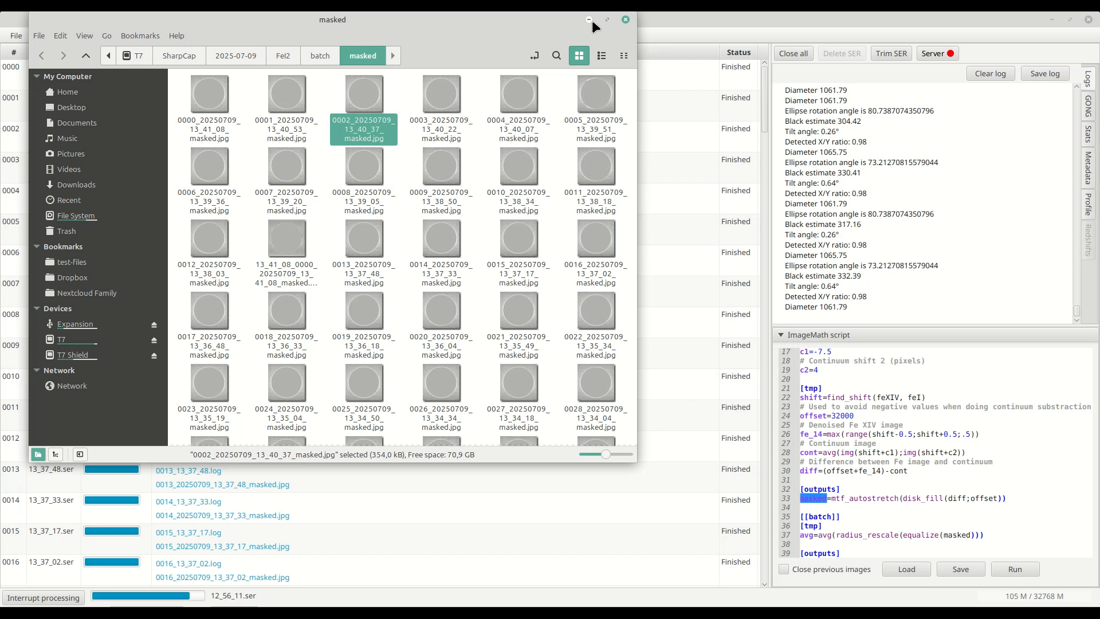
click(589, 20)
- Examine the [[batch]] section header of the script and scroll the batch progress list to its last files
click(832, 479)
scroll(825, 470, down, 2)
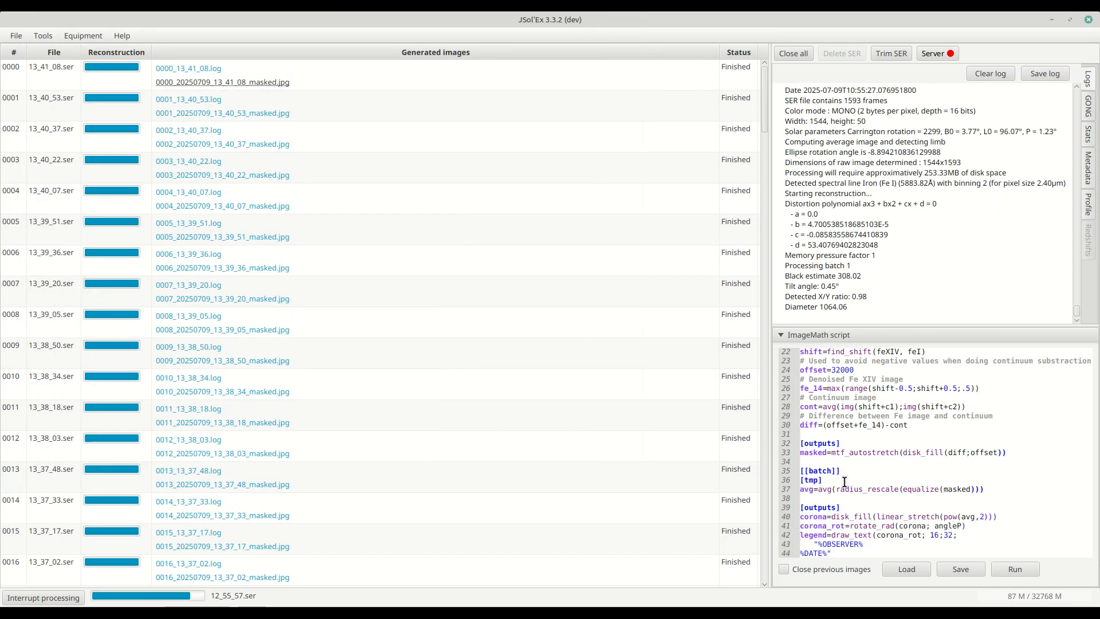
drag(800, 462, 862, 462)
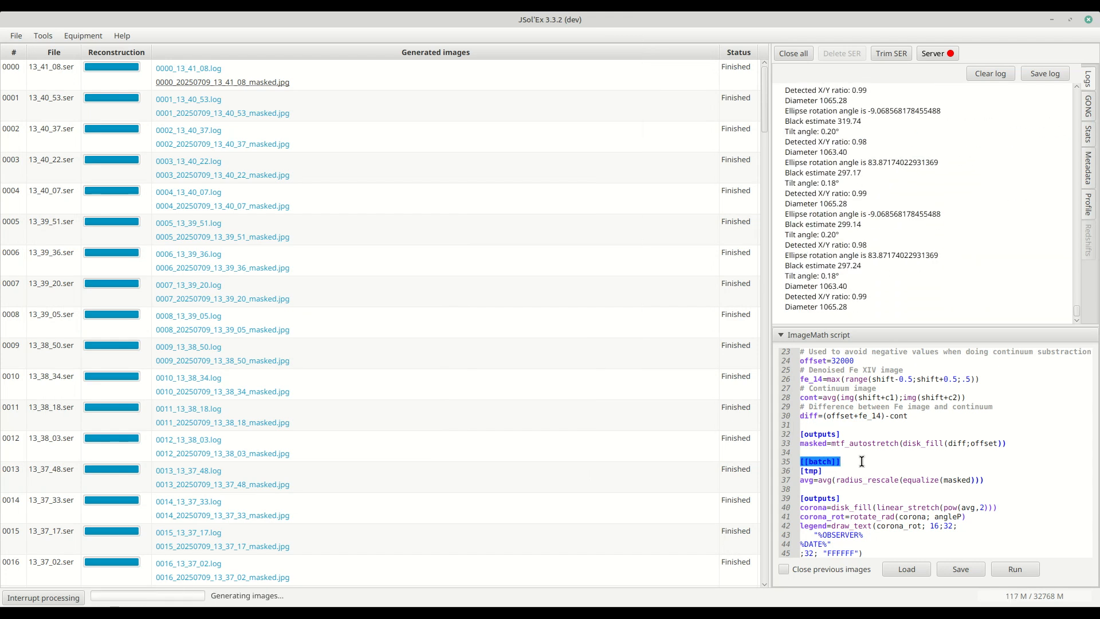
click(860, 463)
triple_click(860, 463)
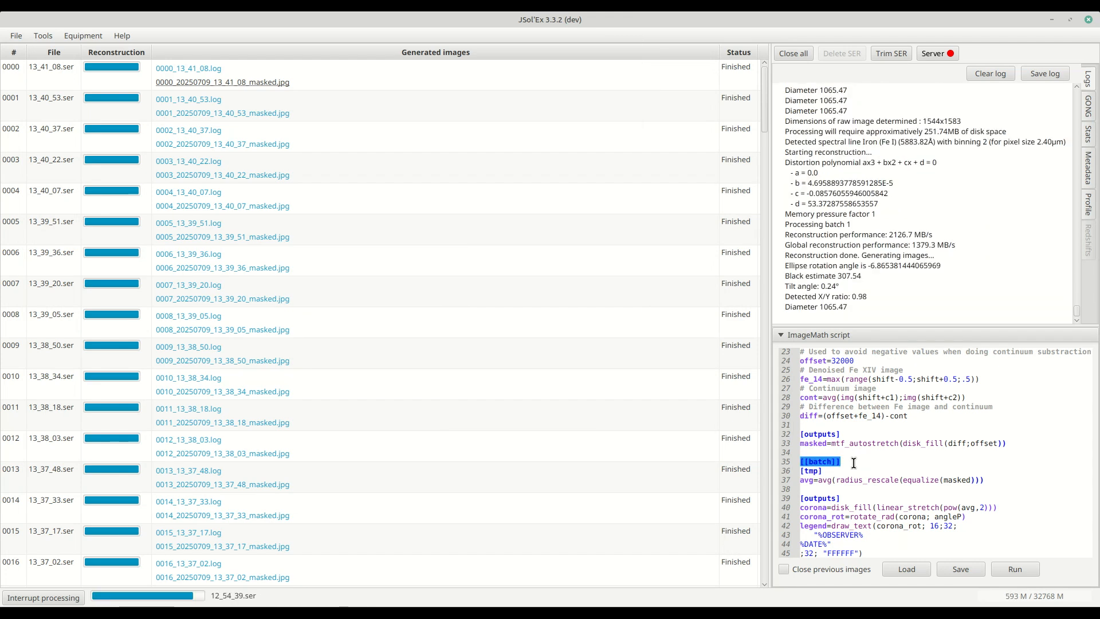
scroll(672, 455, down, 5)
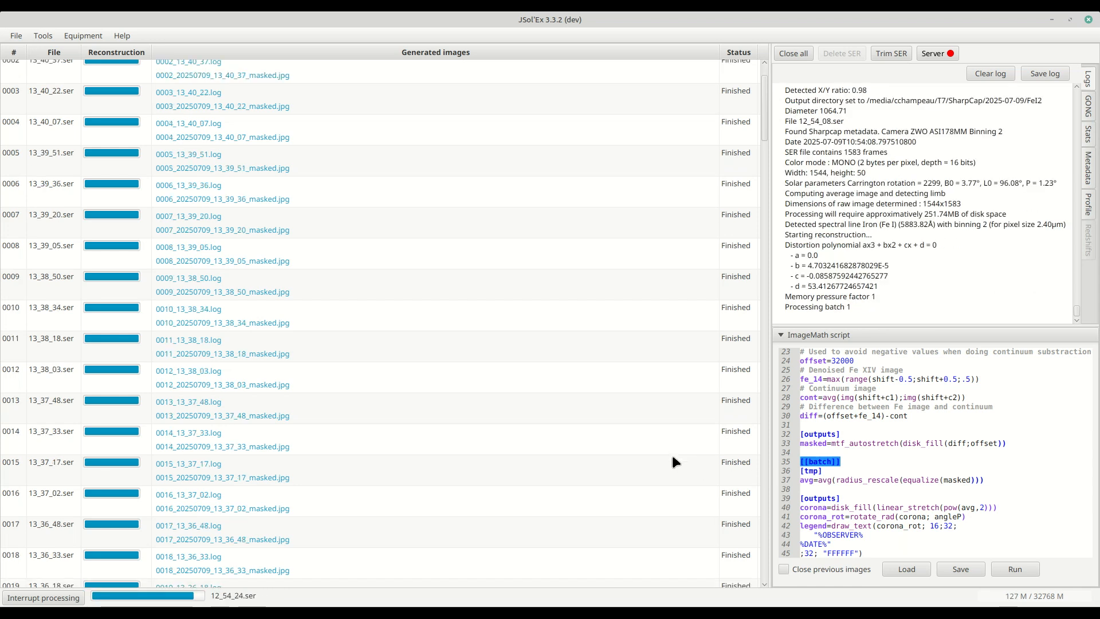
drag(764, 142, 767, 573)
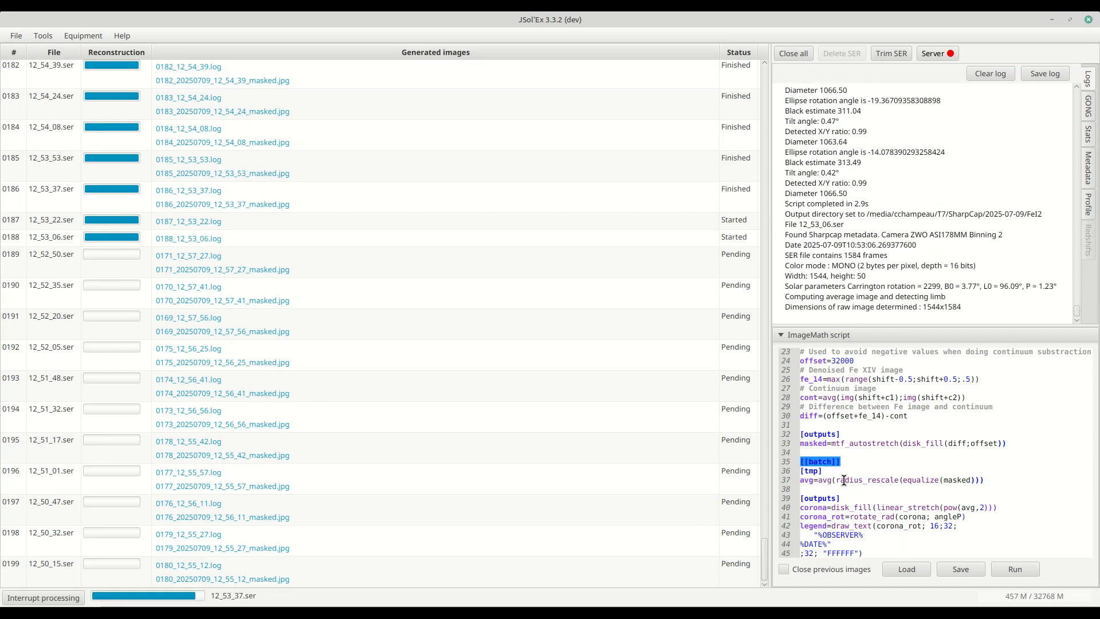
- Highlight the masked variable in the batch avg line and browse the masked images folder
double_click(953, 480)
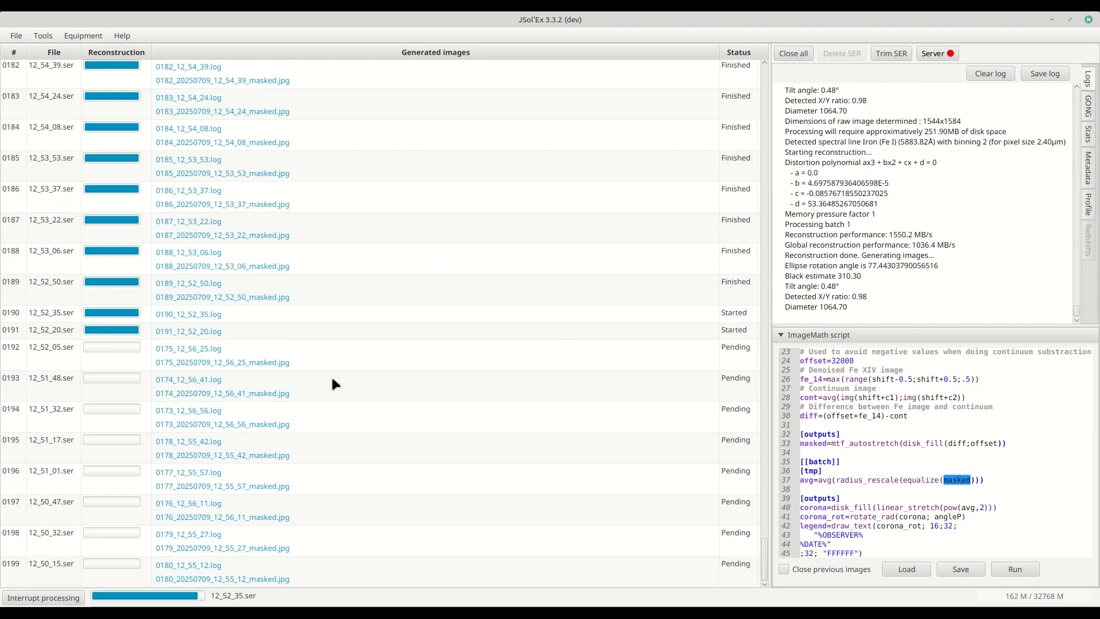
mouse_move(234, 612)
click(293, 567)
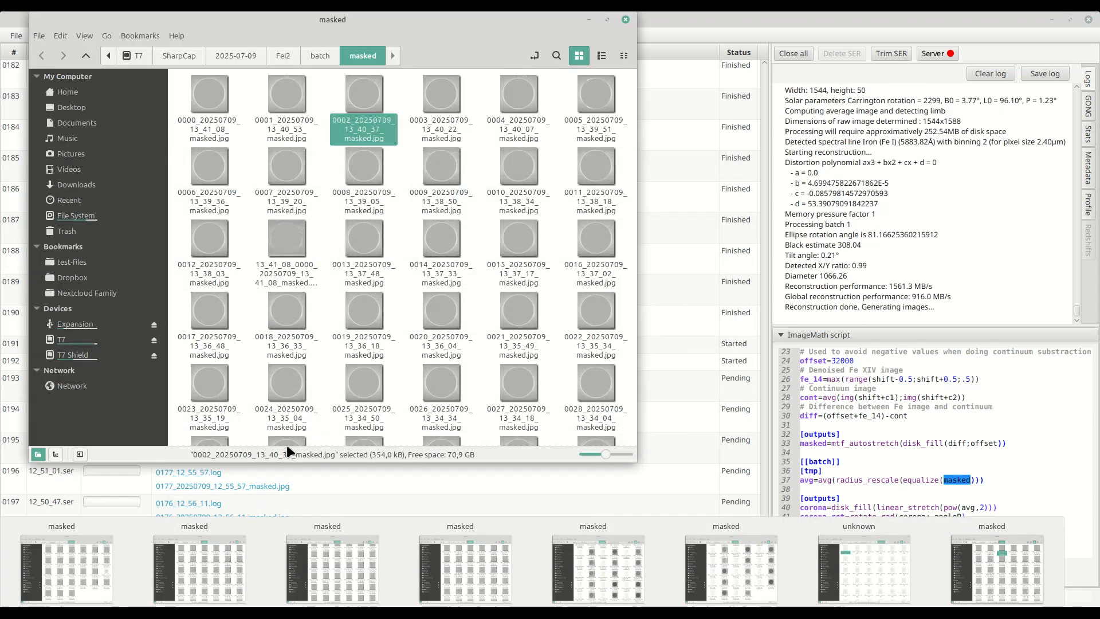
scroll(445, 281, down, 2)
scroll(445, 281, down, 10)
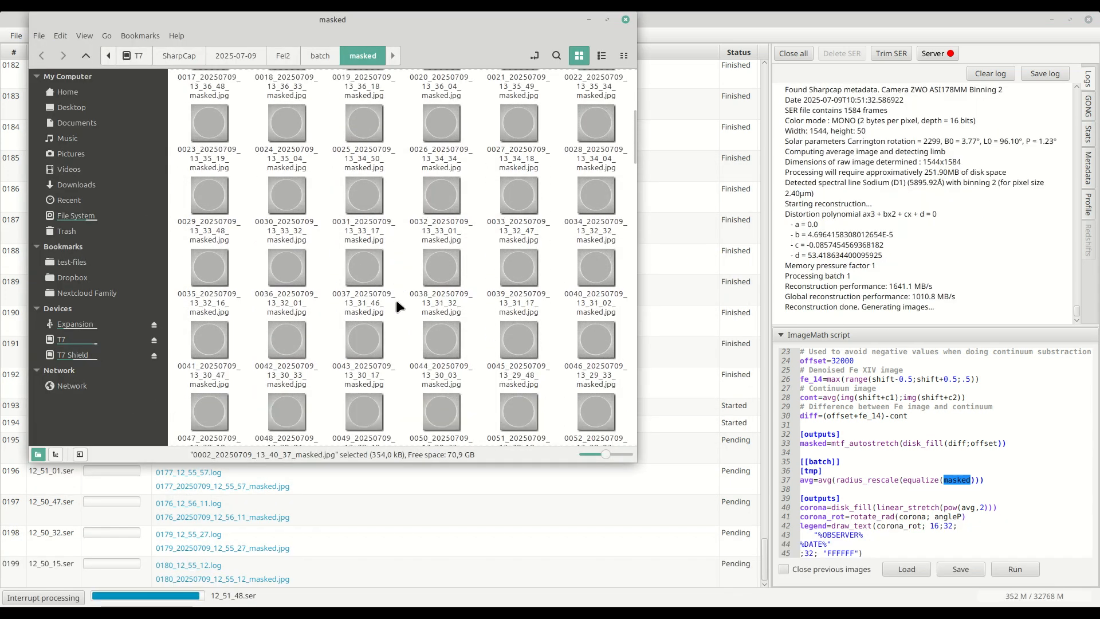
scroll(397, 301, up, 8)
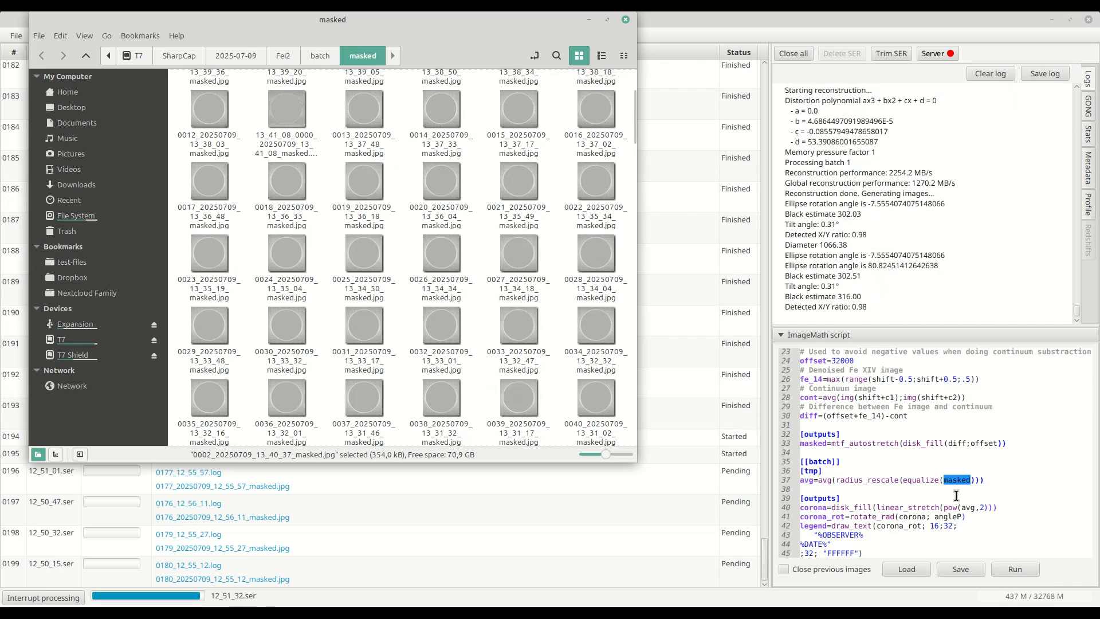
- Examine the equalize and radius_rescale calls in the avg line and the disk_fill and pow(avg,2) parts of the corona line
double_click(926, 479)
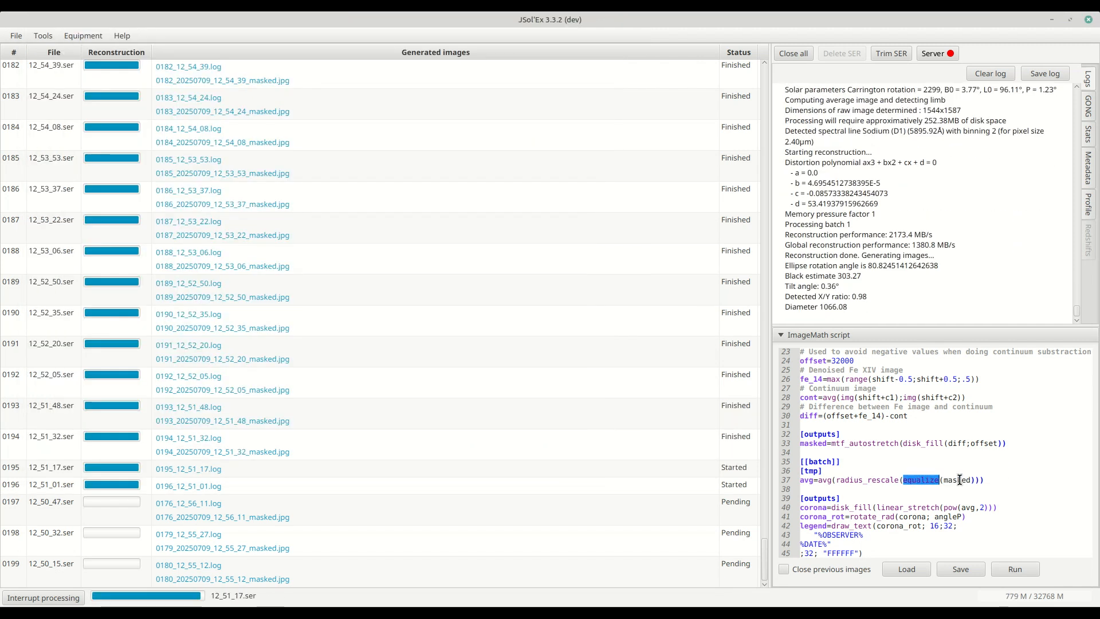
double_click(862, 480)
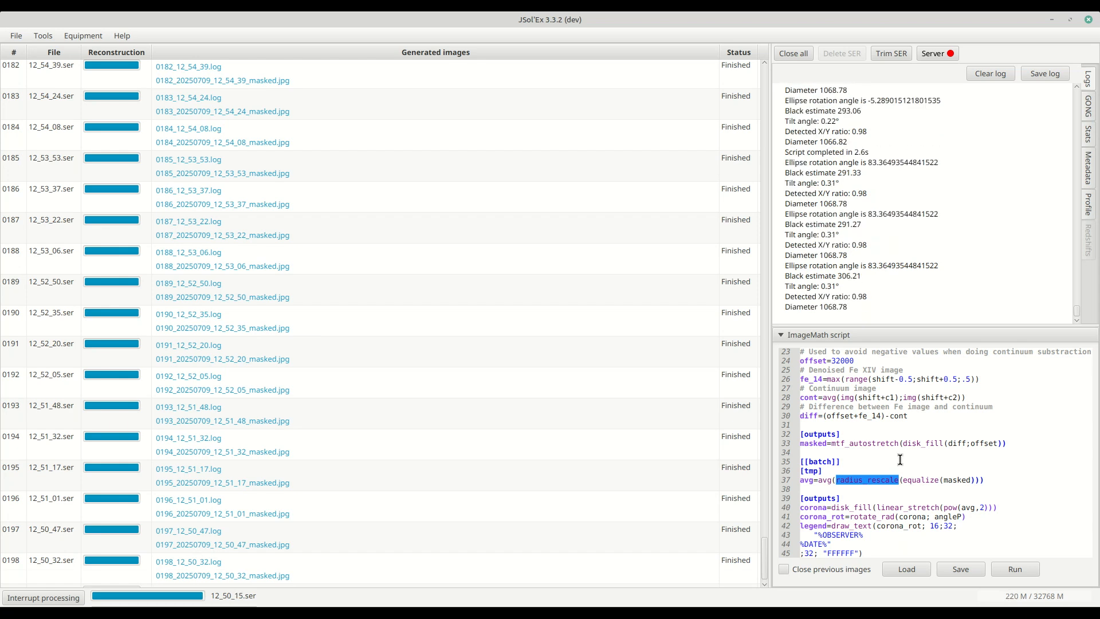
scroll(901, 457, down, 10)
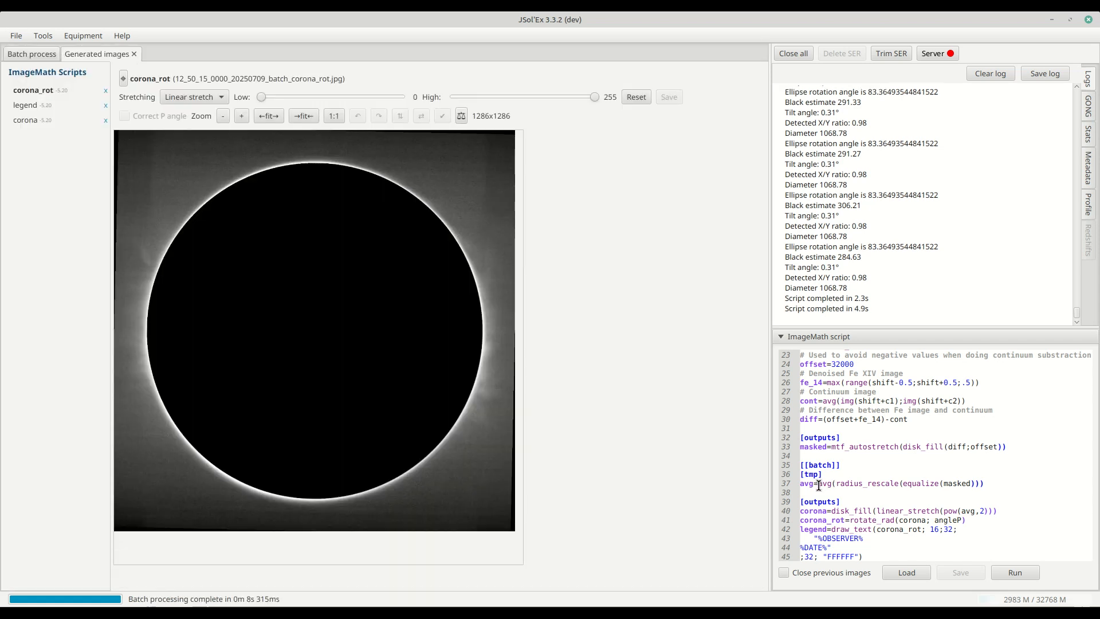
drag(819, 485, 1002, 483)
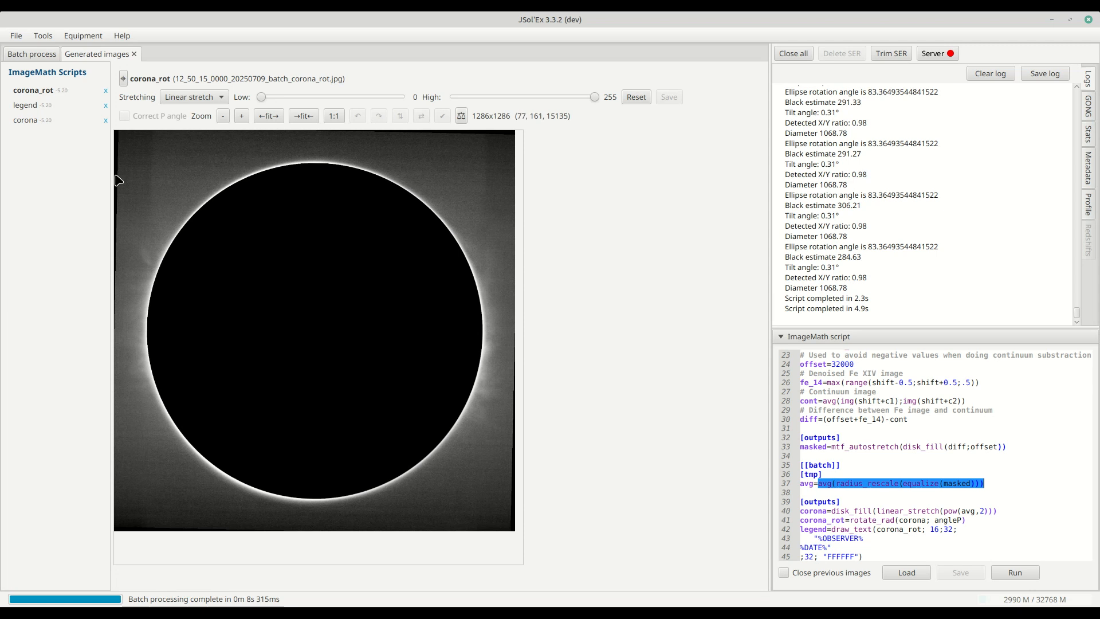
double_click(846, 510)
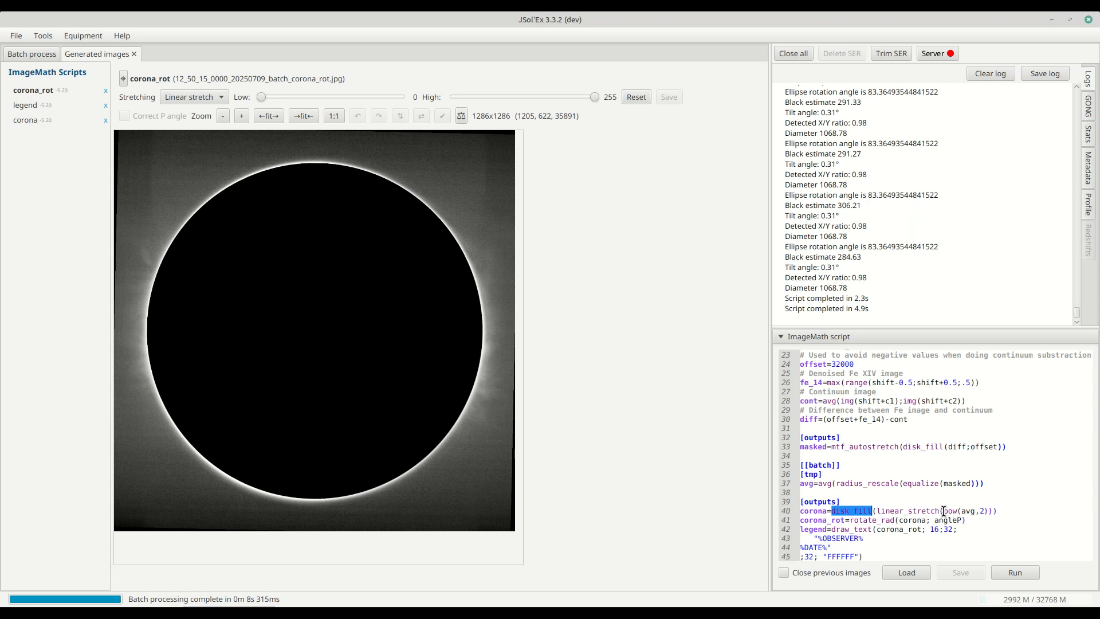
drag(944, 510, 981, 511)
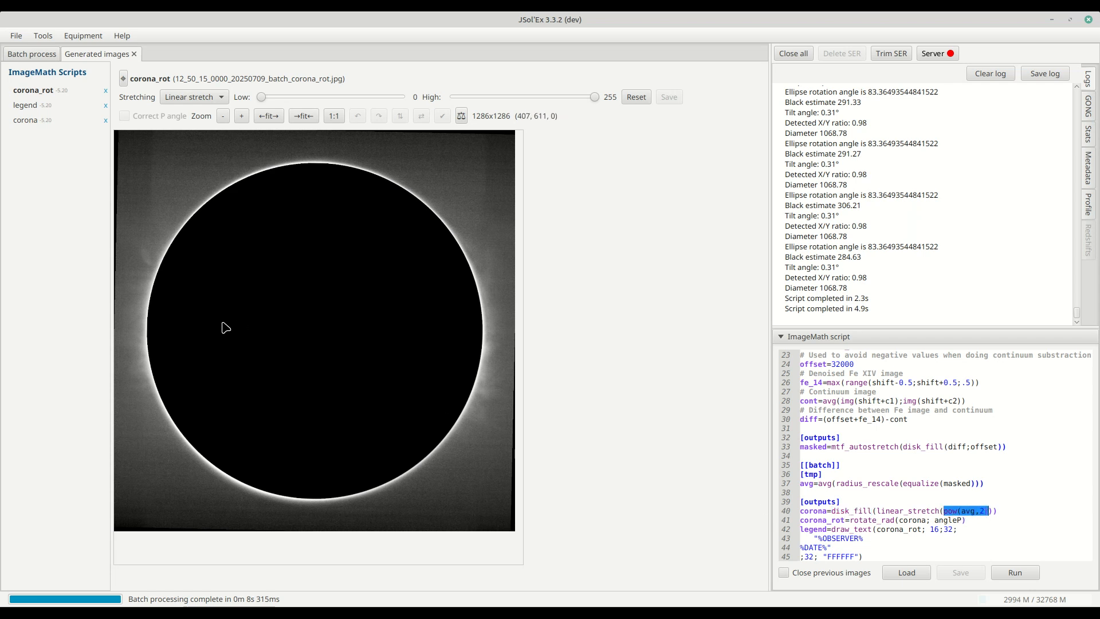
- View the corona image, examine the rotate_rad line using corona and angleP, and view the corona_rot image
click(26, 121)
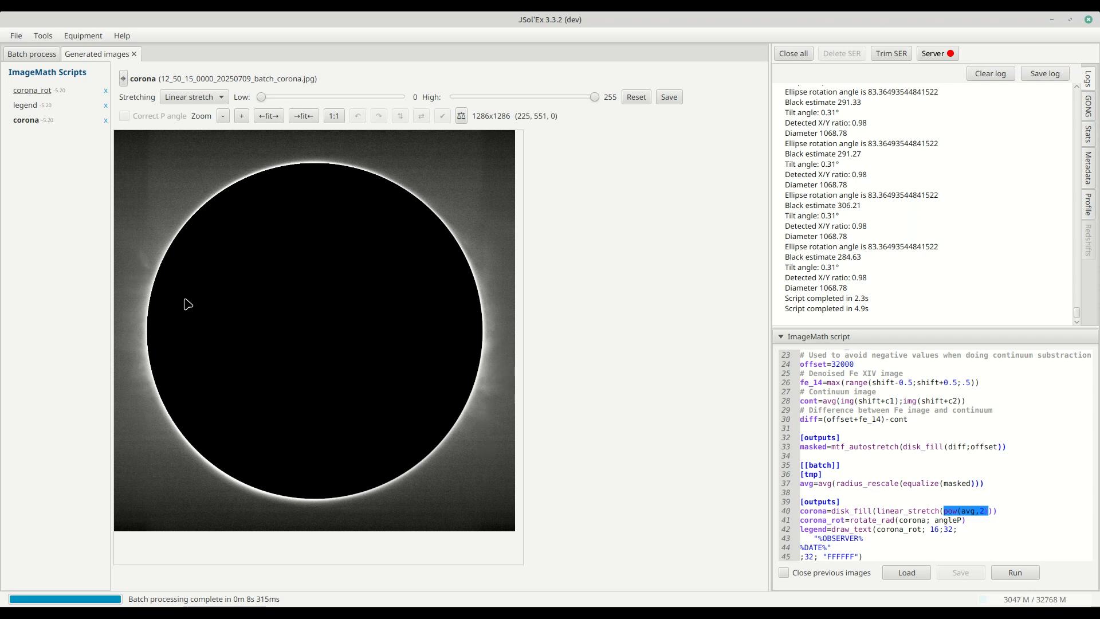
double_click(833, 520)
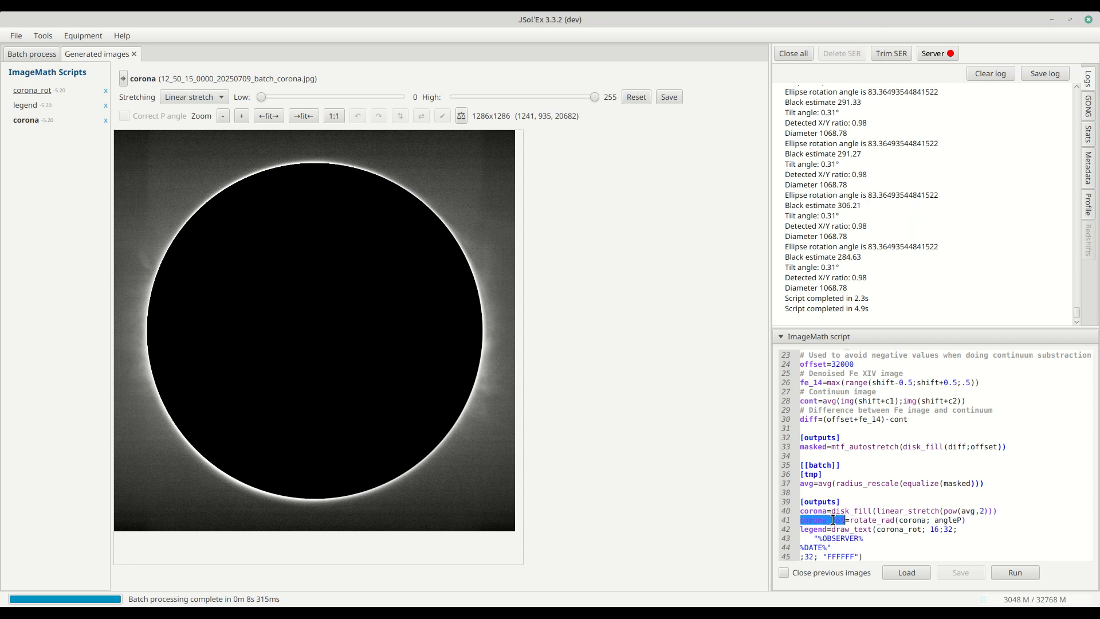
double_click(910, 520)
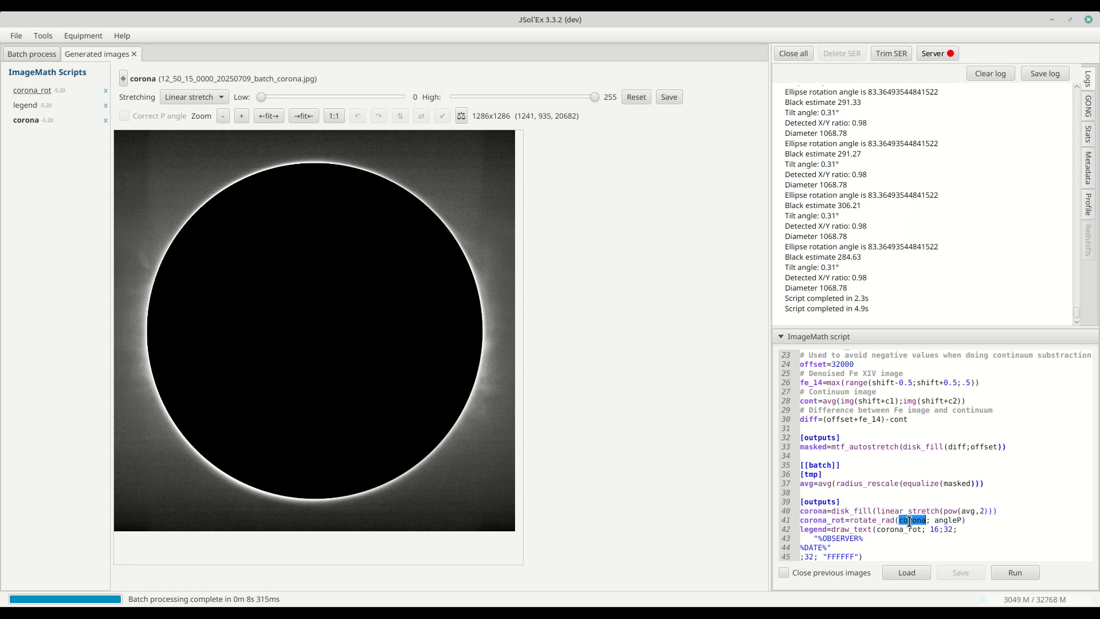
double_click(811, 511)
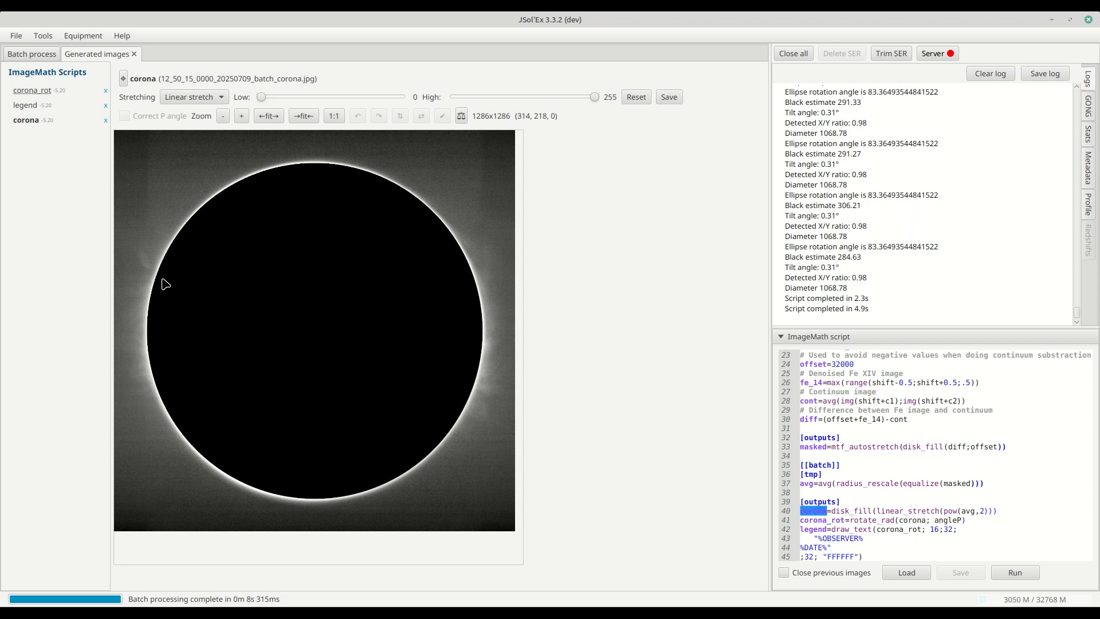
double_click(876, 528)
double_click(877, 520)
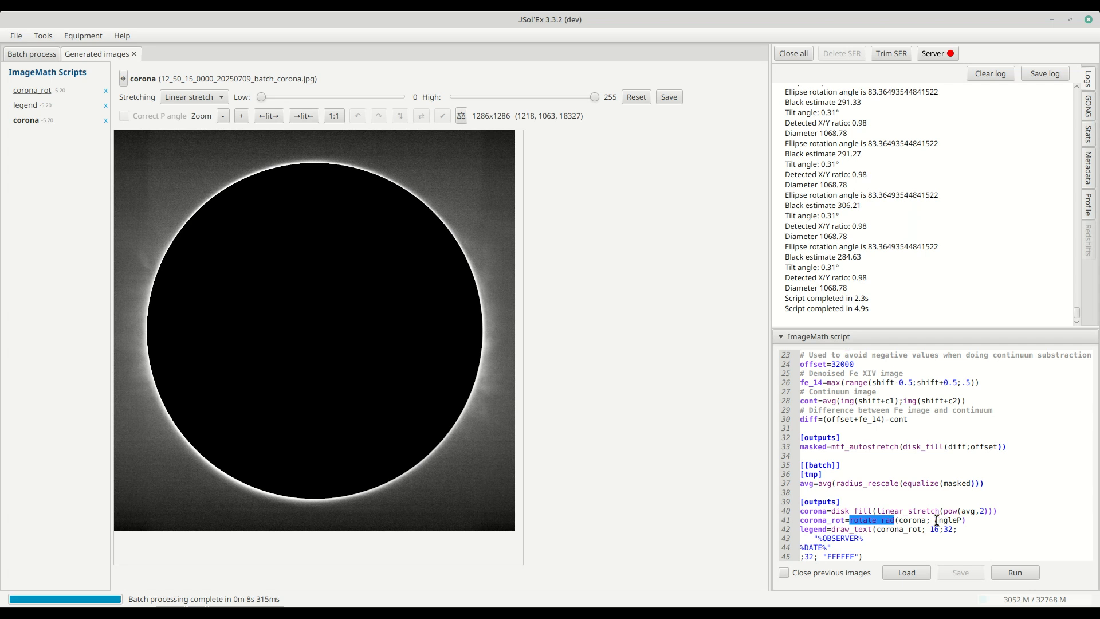
click(947, 520)
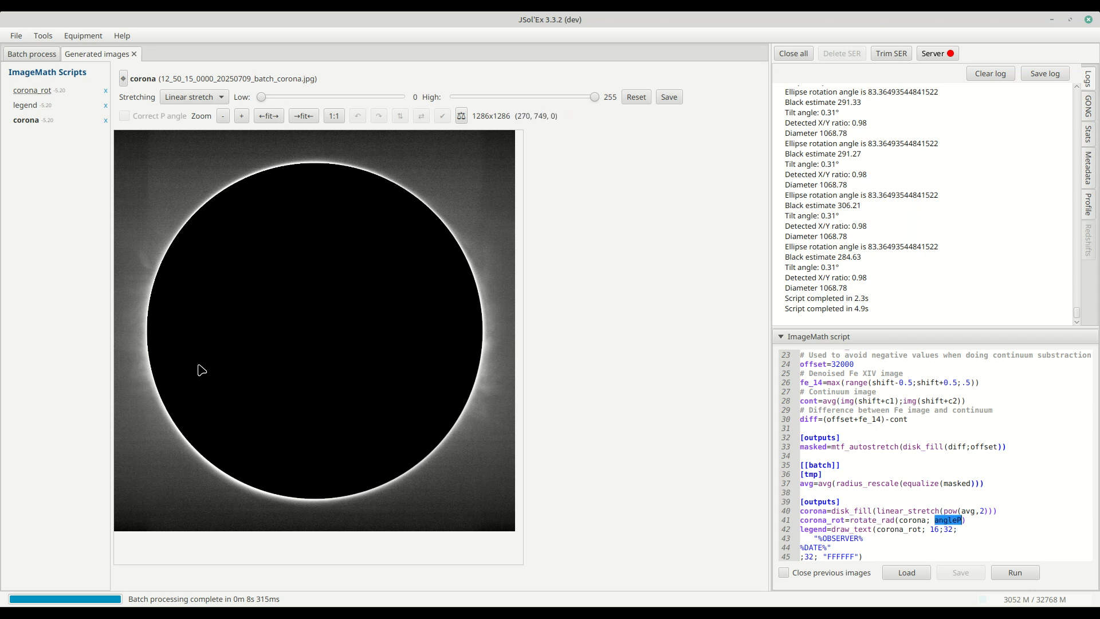
click(31, 92)
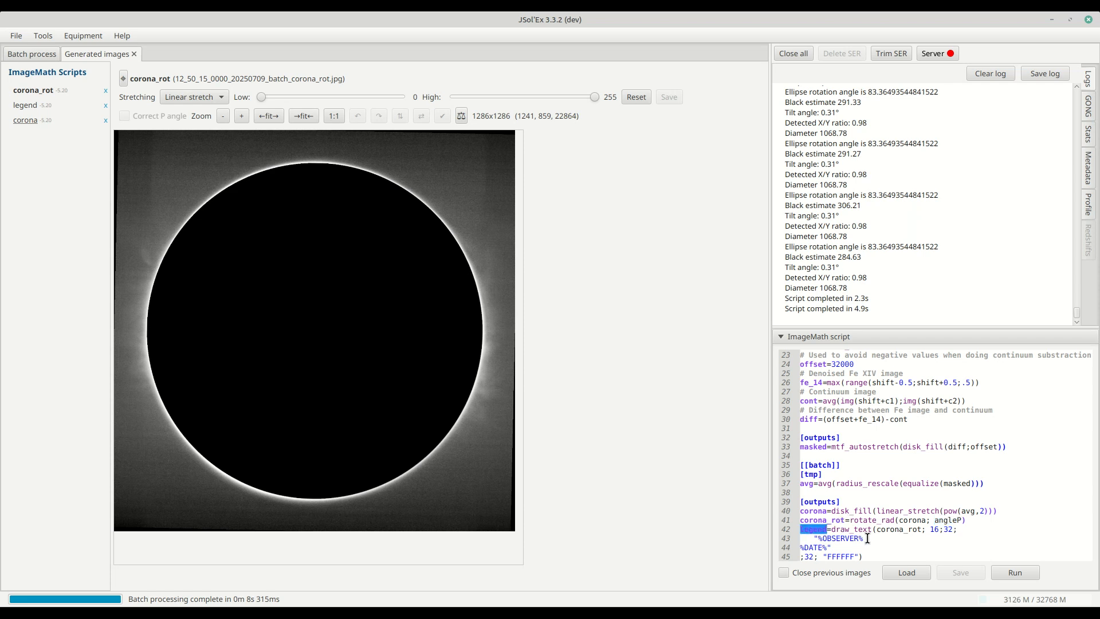
- Open the legend image and switch its stretching to Curve stretch with an In value of 151
click(25, 105)
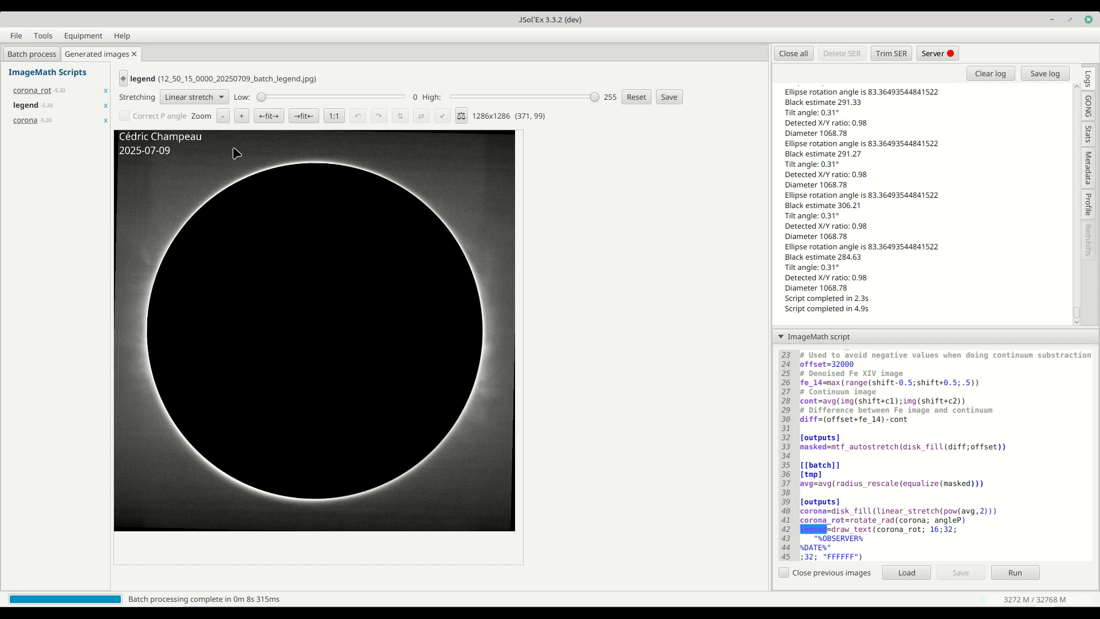
click(180, 101)
click(177, 114)
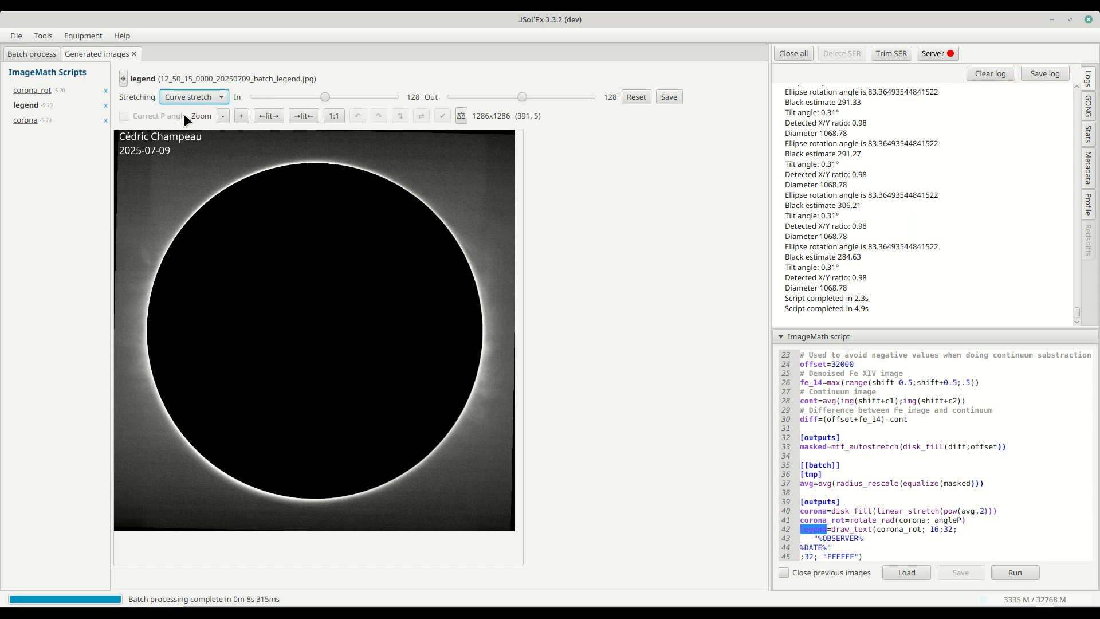
drag(328, 97, 340, 97)
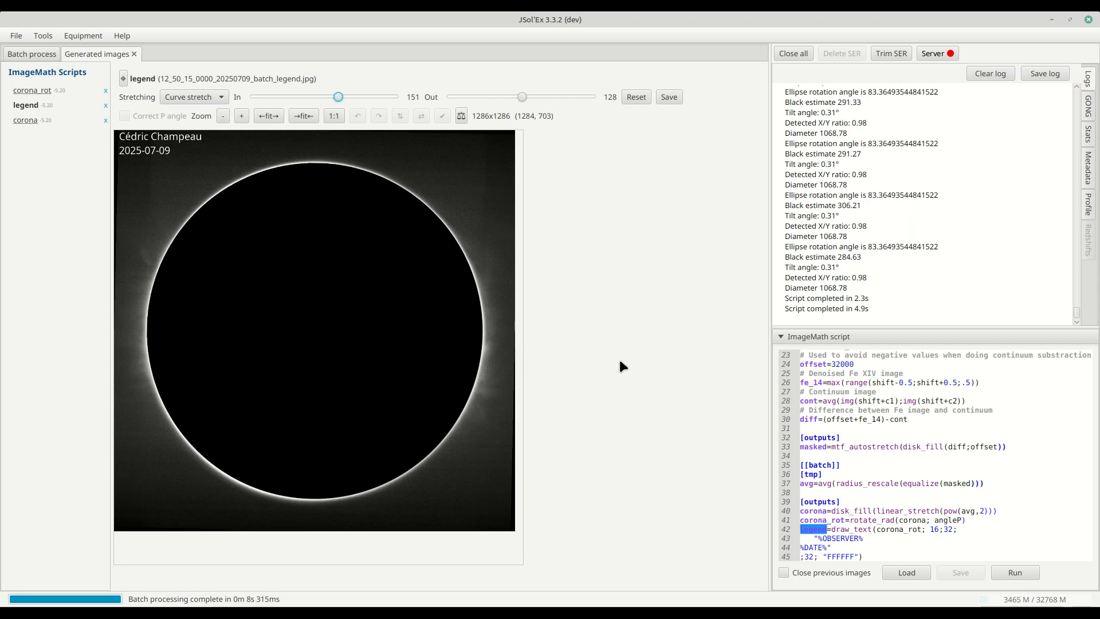
- Add a line corona2=remove_bg(corona;.5) after the corona output line and run the script
click(1021, 525)
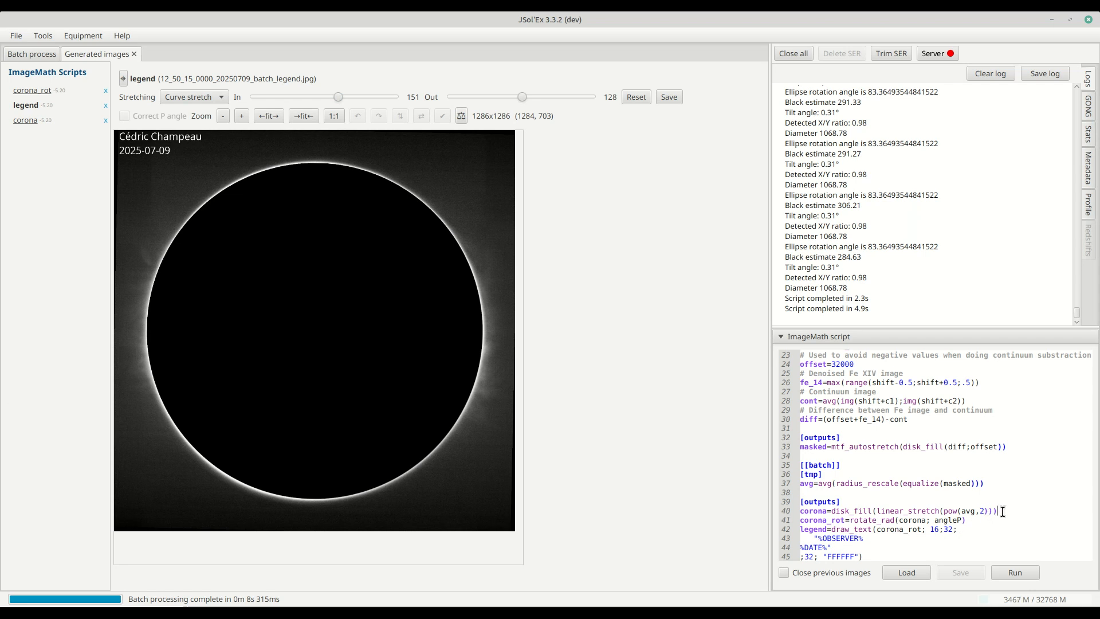
key(Return)
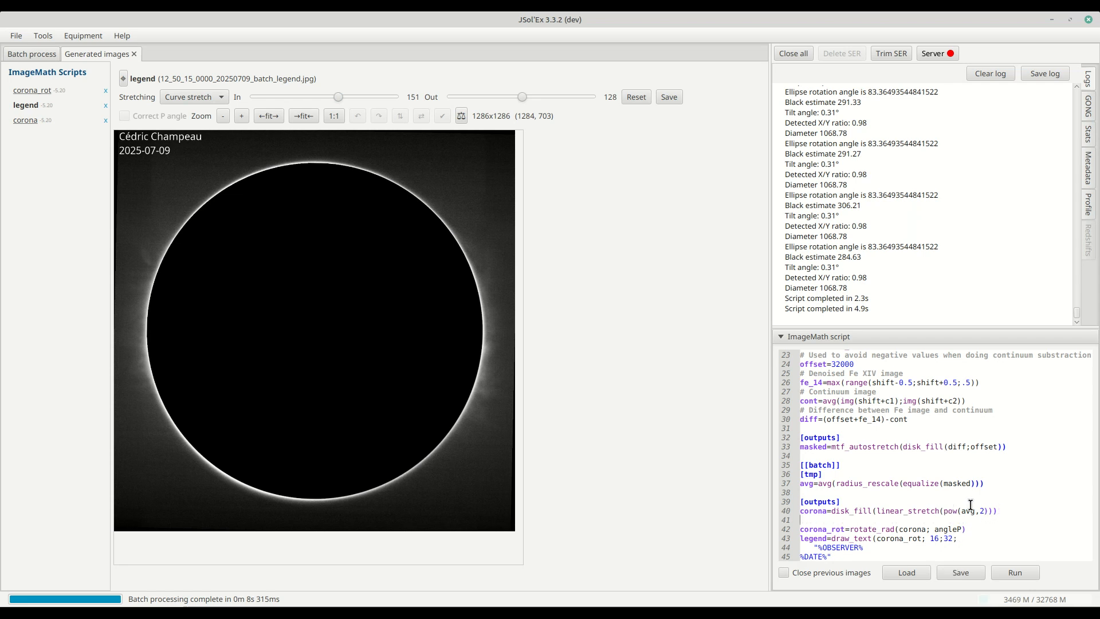
text(corona2=remove_bg()
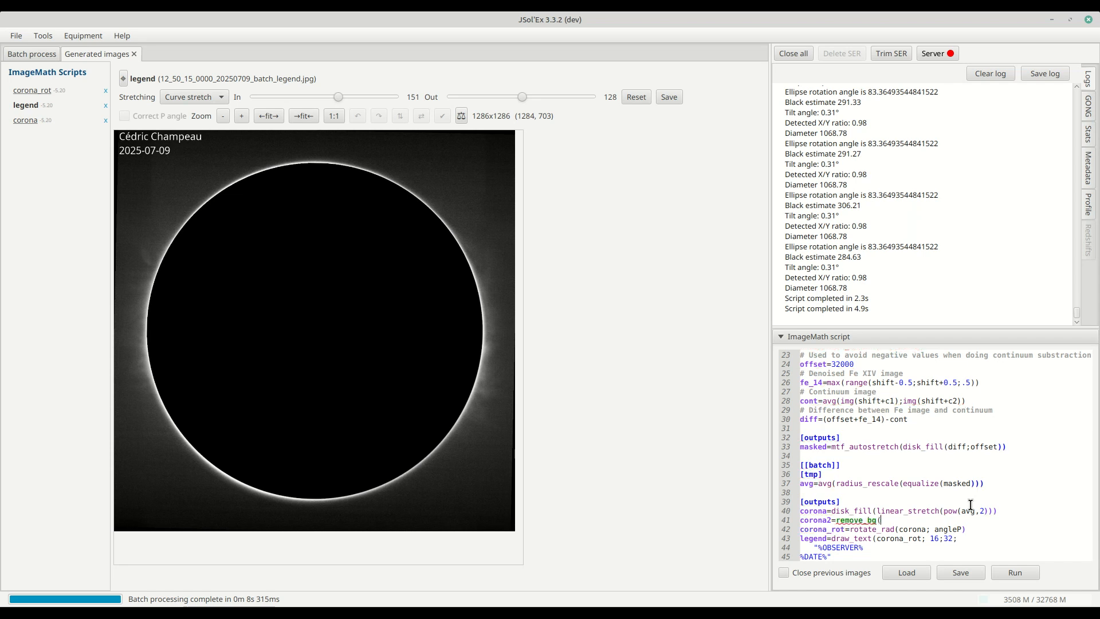
text(o)
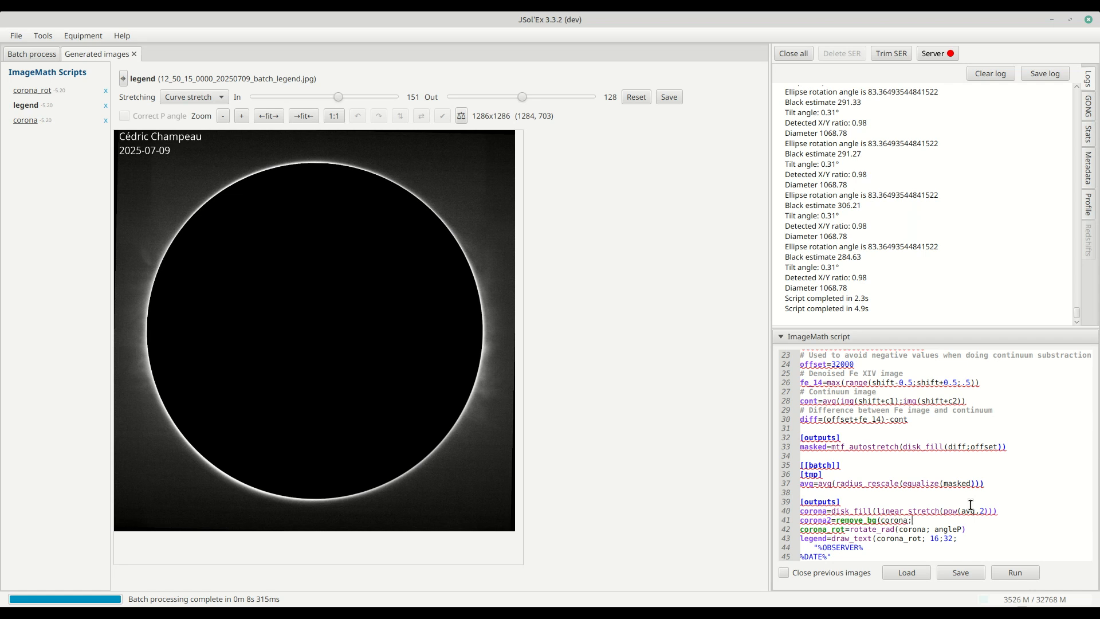
text(na;.5)
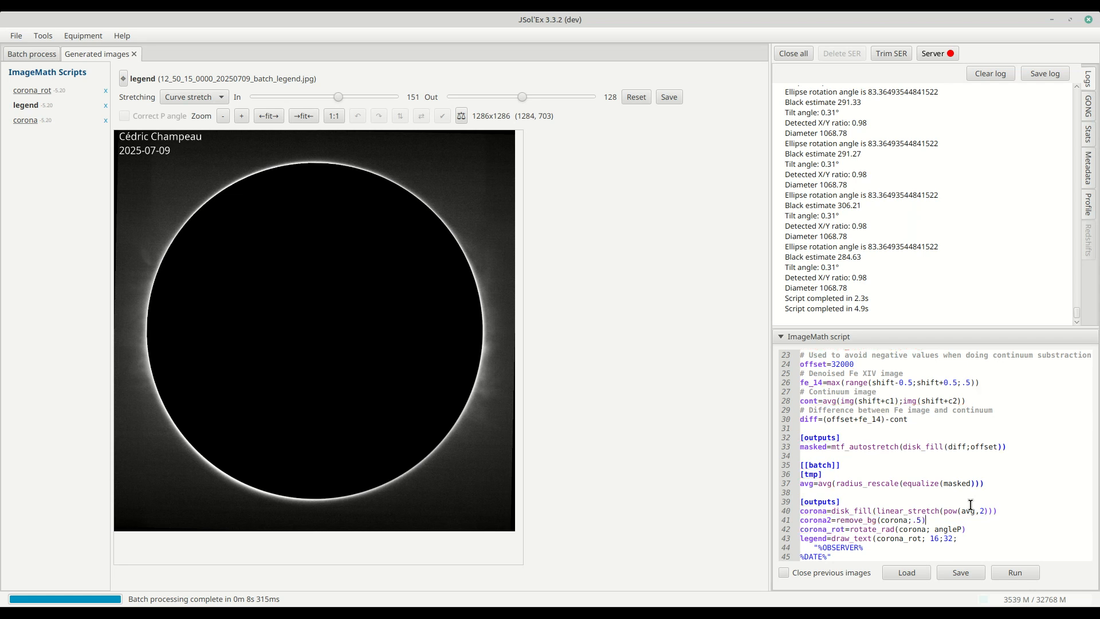
click(1009, 572)
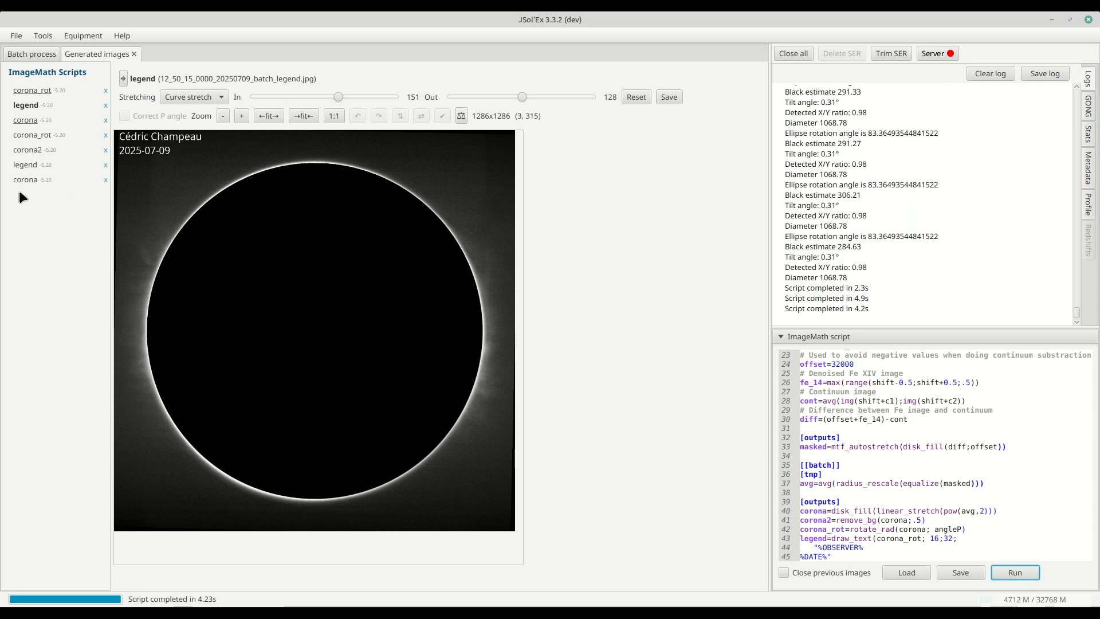
- View the corona2 image and scroll through the script back to its header
click(31, 152)
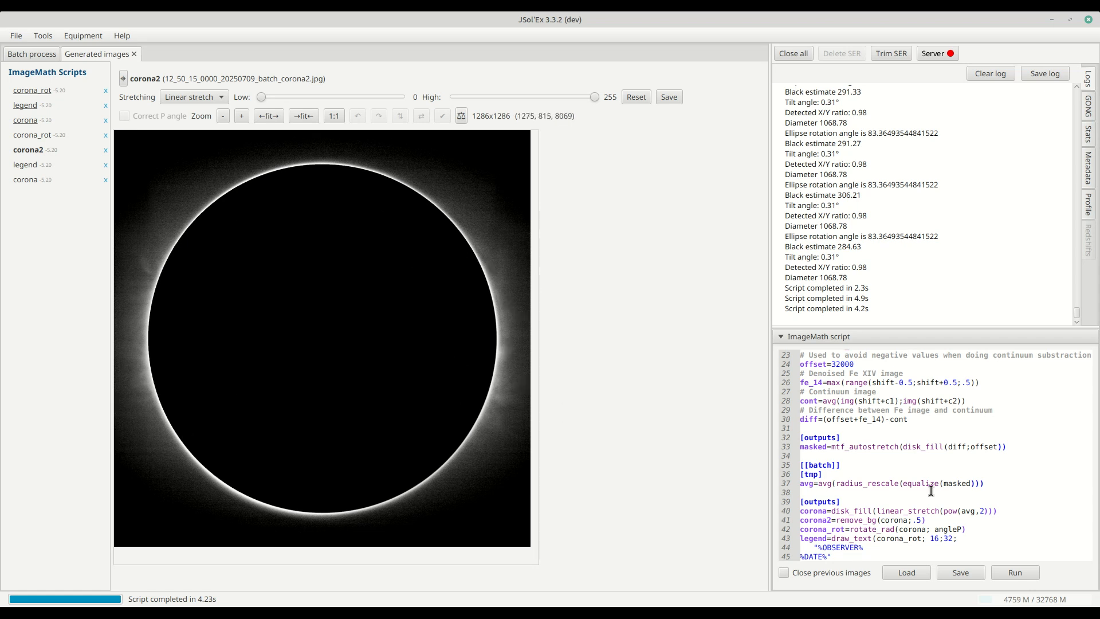
scroll(931, 490, down, 1)
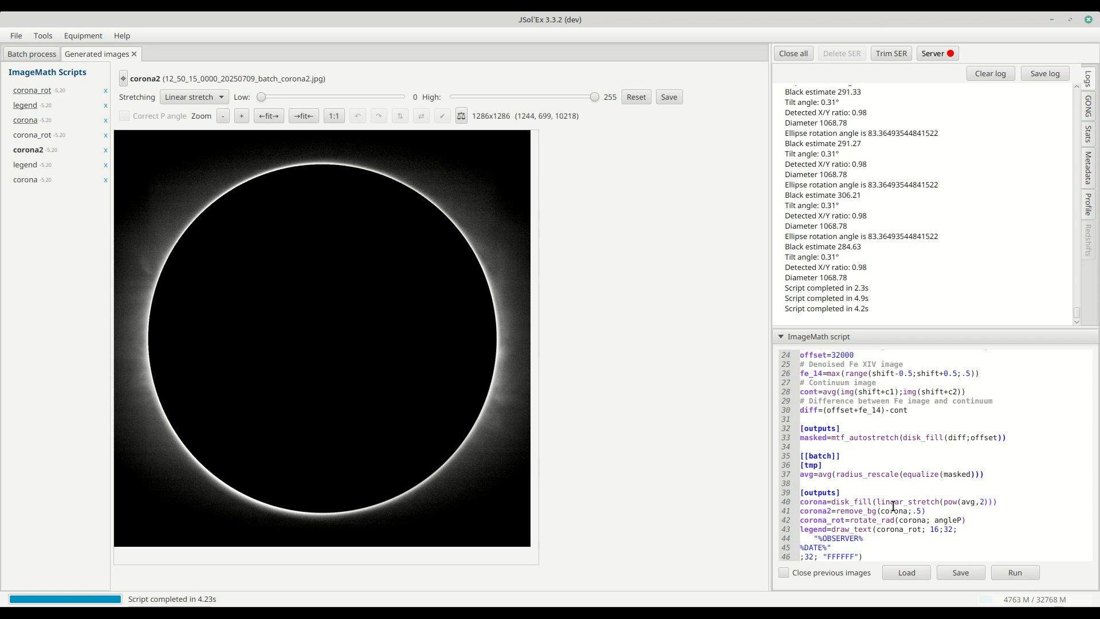
drag(863, 510, 800, 511)
scroll(910, 466, up, 10)
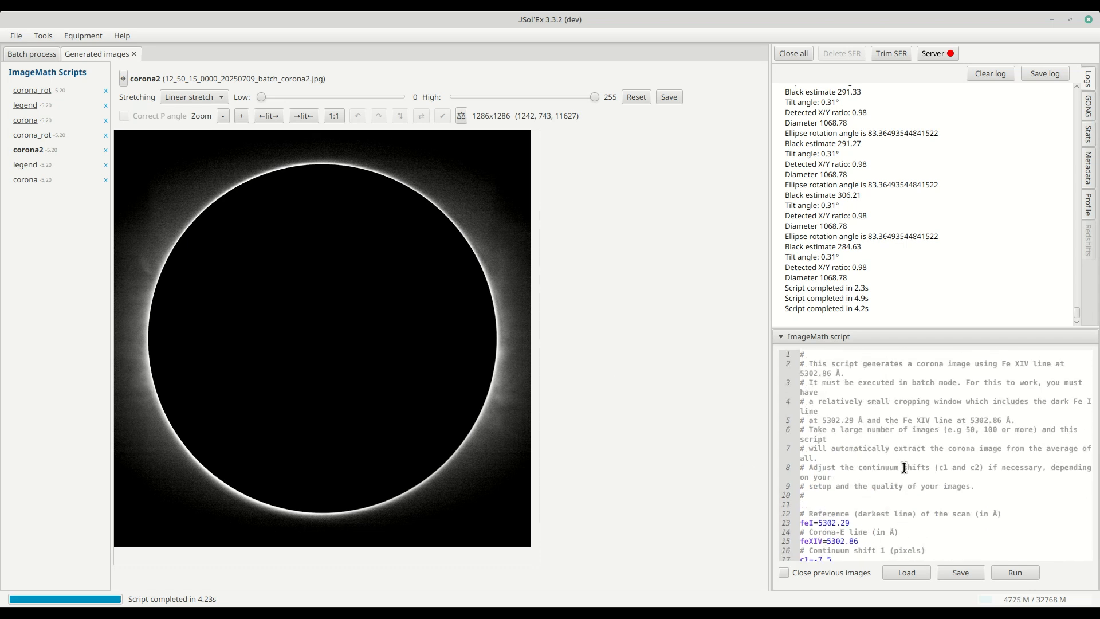
scroll(874, 440, down, 2)
scroll(864, 446, up, 3)
scroll(841, 428, down, 3)
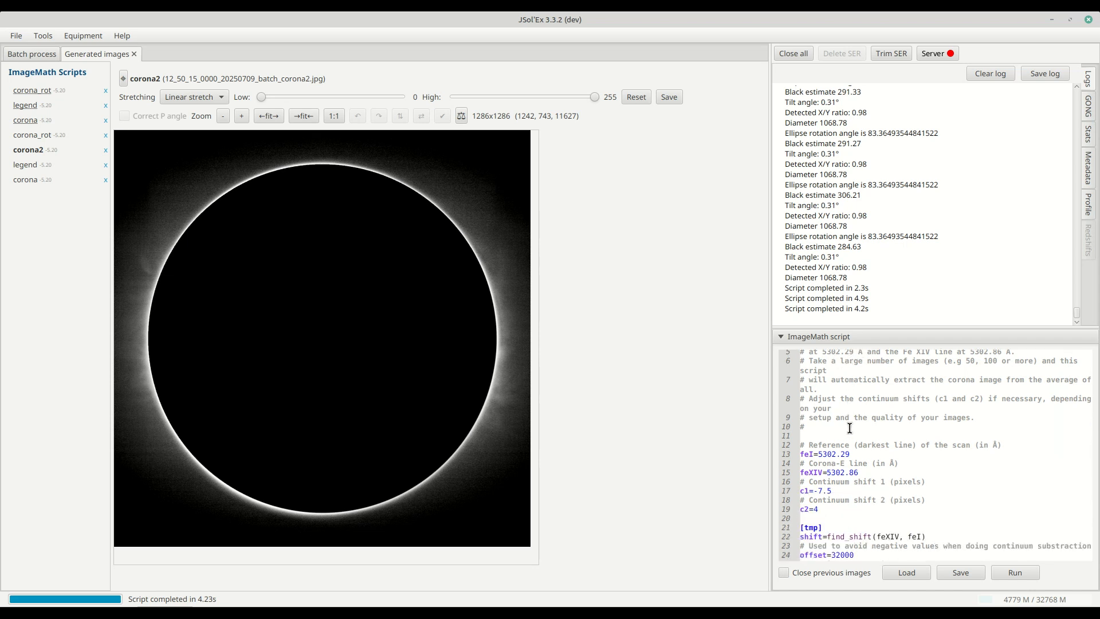
- Scroll through the script and examine the feI, feXIV and continuum shift c1 and c2 parameter lines
scroll(849, 428, down, 1)
scroll(850, 428, down, 1)
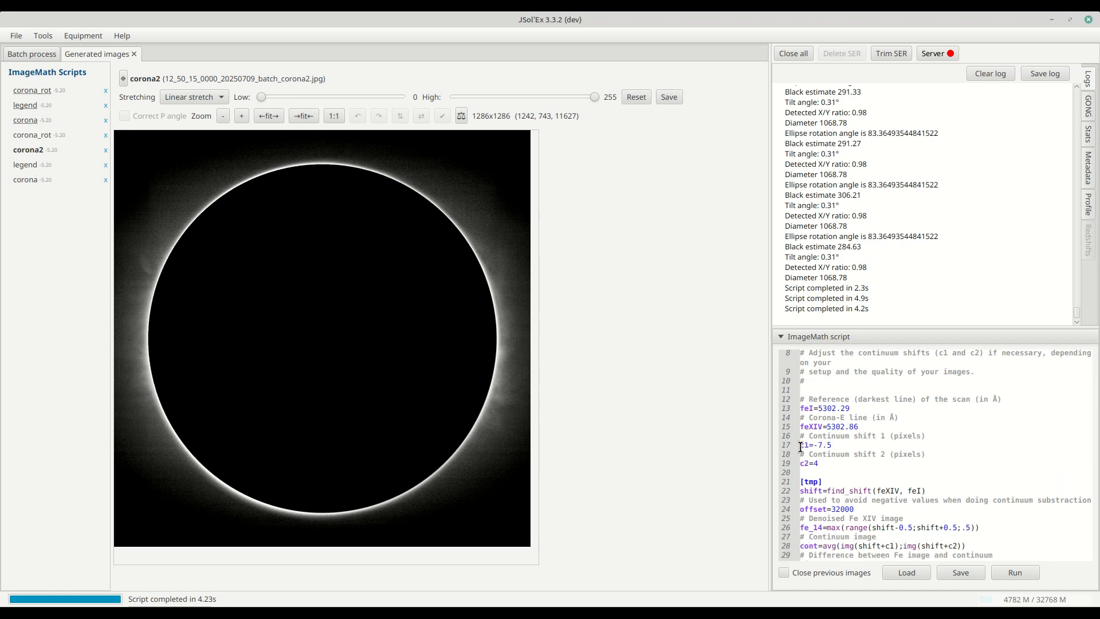
drag(801, 447, 845, 465)
click(844, 467)
drag(827, 427, 864, 428)
scroll(823, 442, down, 2)
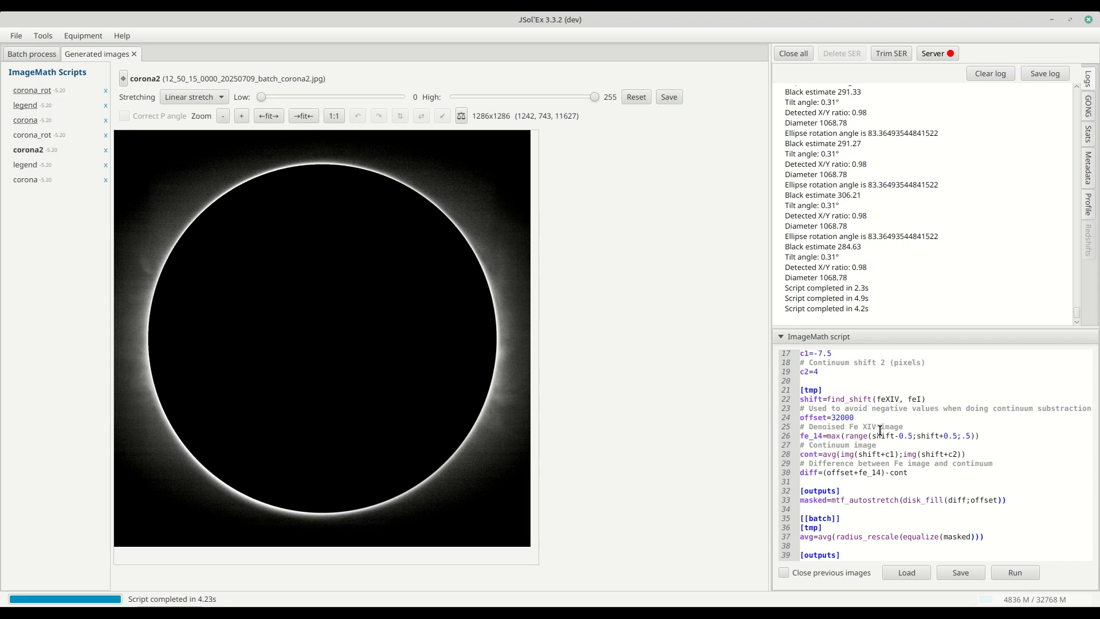
scroll(879, 431, up, 2)
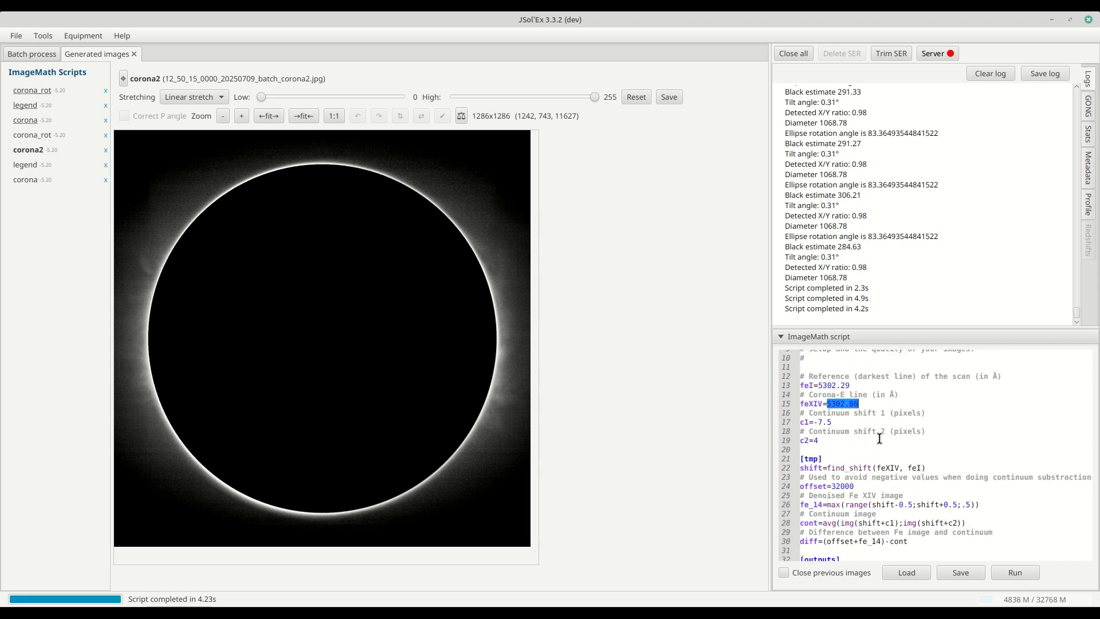
click(871, 424)
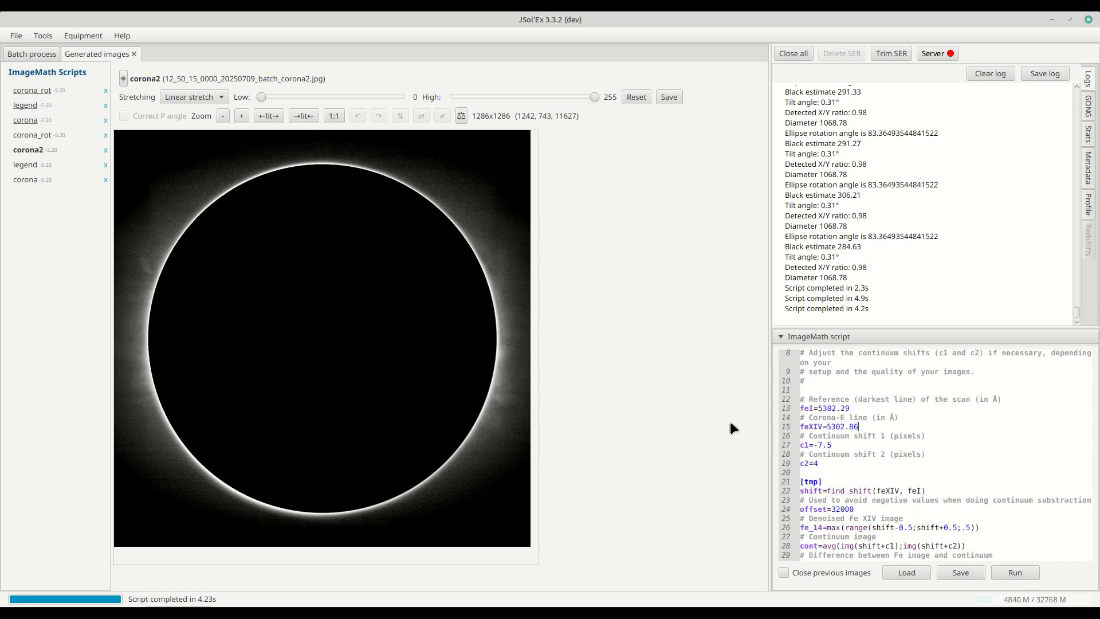
- Open the process parameters and examine the binning and pixel size in the observation details, then close the dialog
click(16, 35)
mouse_move(21, 101)
click(144, 100)
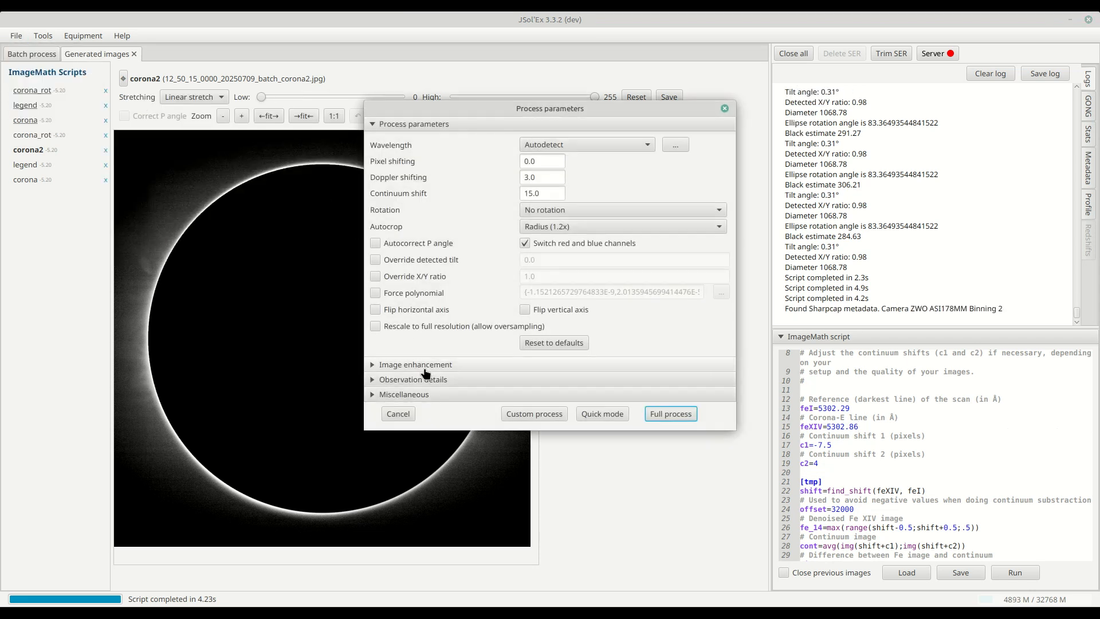
click(416, 378)
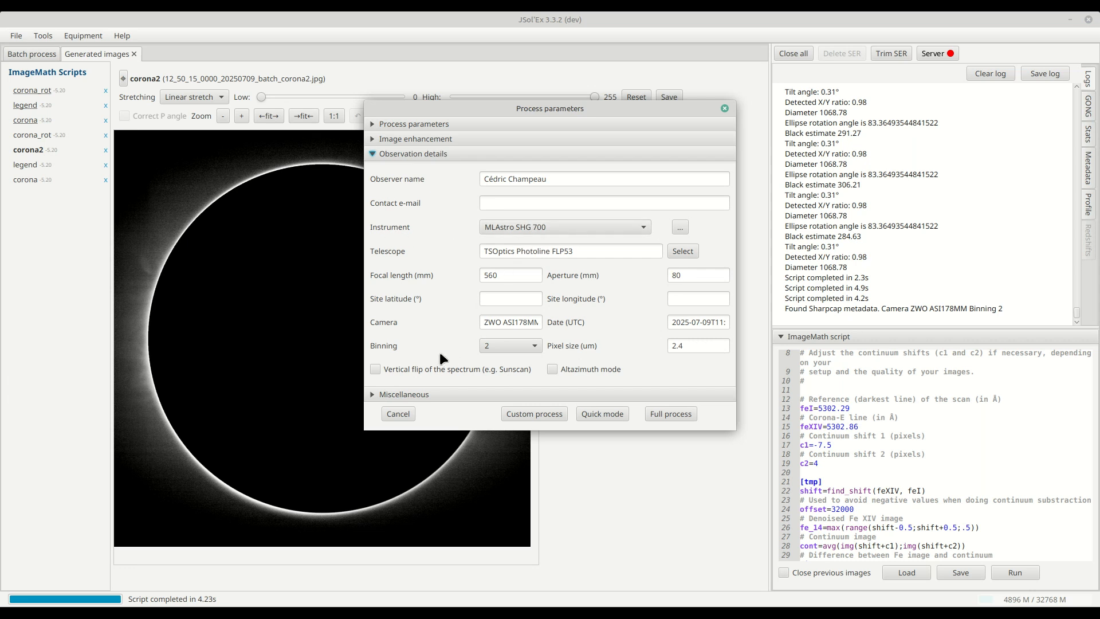
double_click(699, 344)
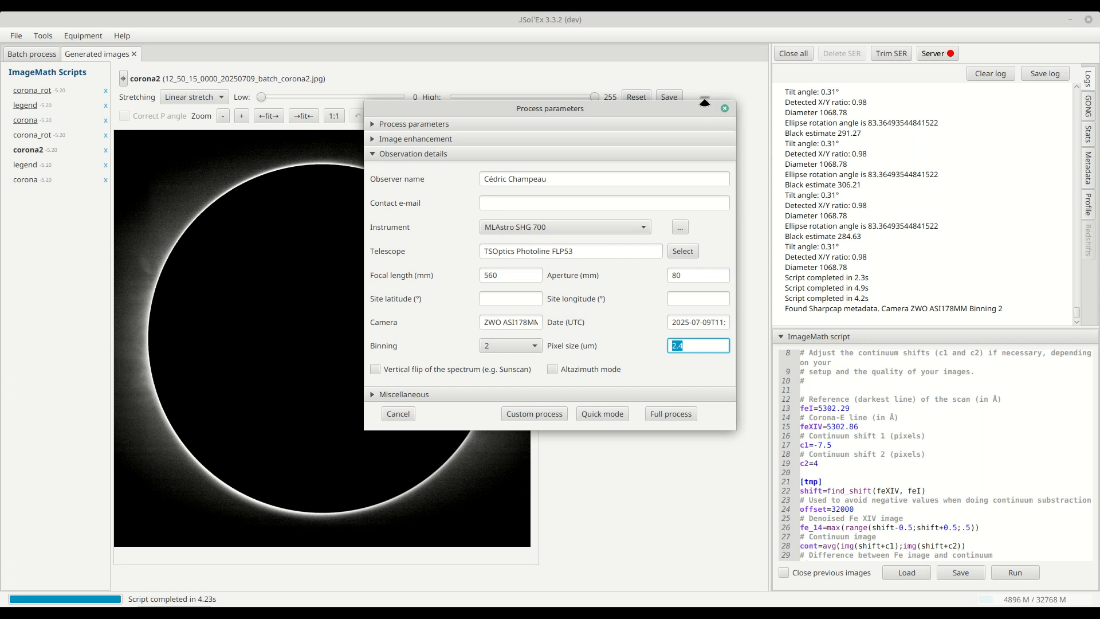
click(722, 110)
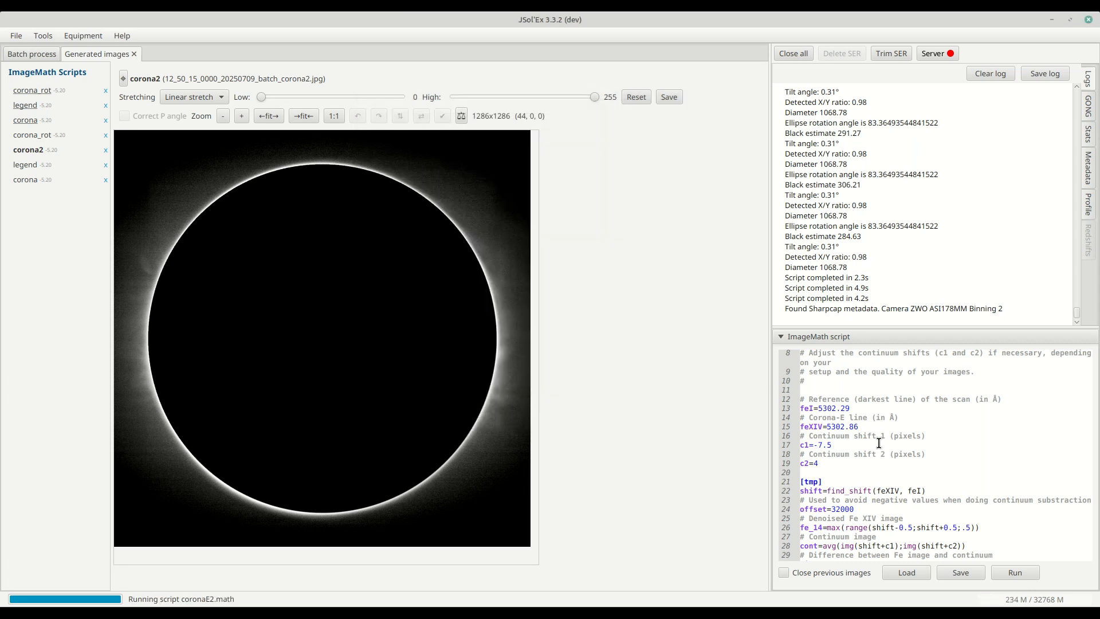
- Highlight the find_shift function in the script's shift line
double_click(860, 490)
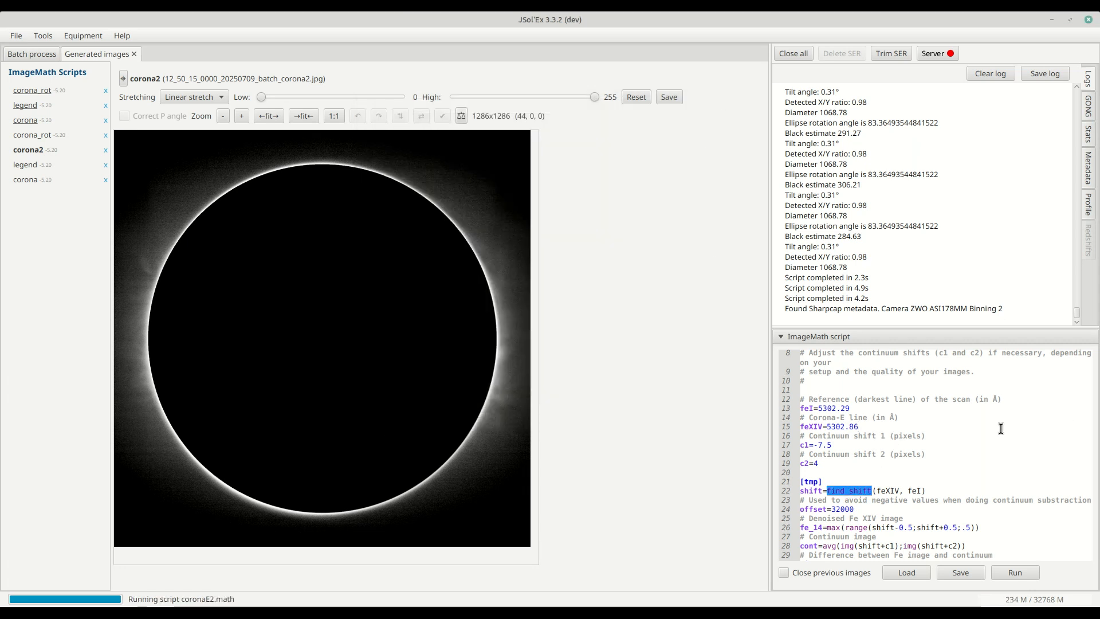